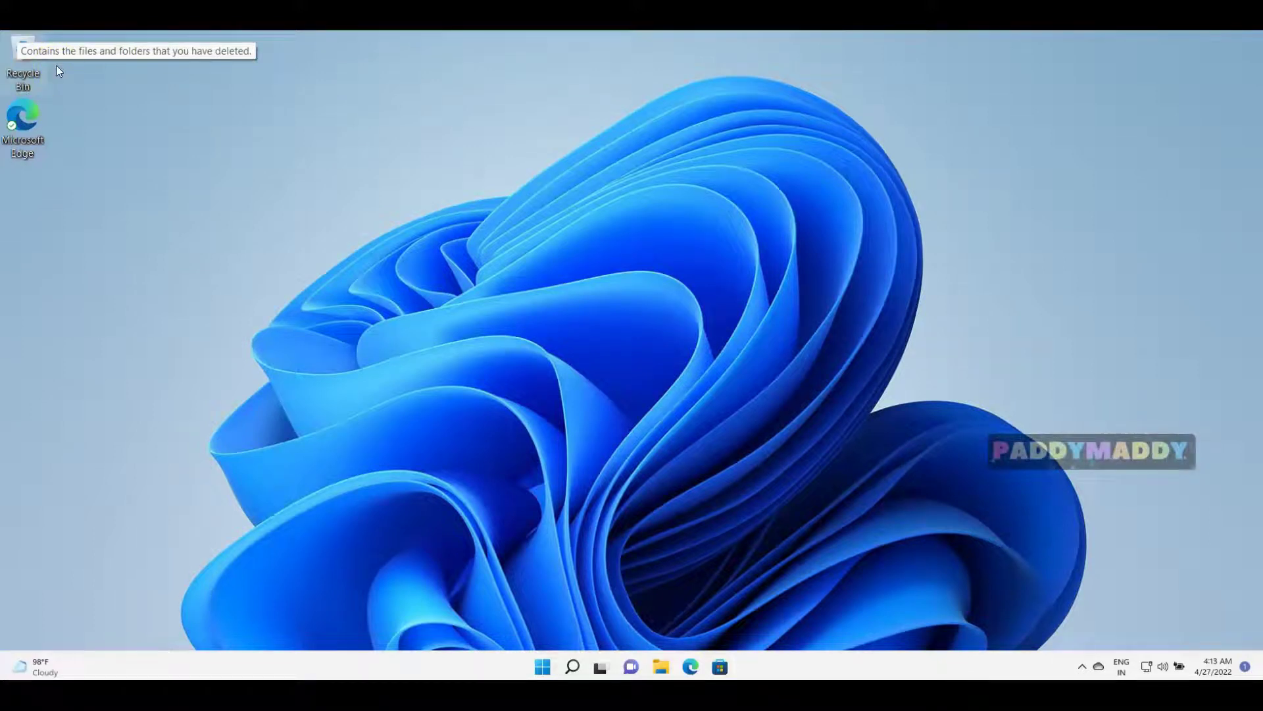
Bring up the Start menu showing pinned apps like Edge, Settings, Calculator and Notepad.
click(541, 667)
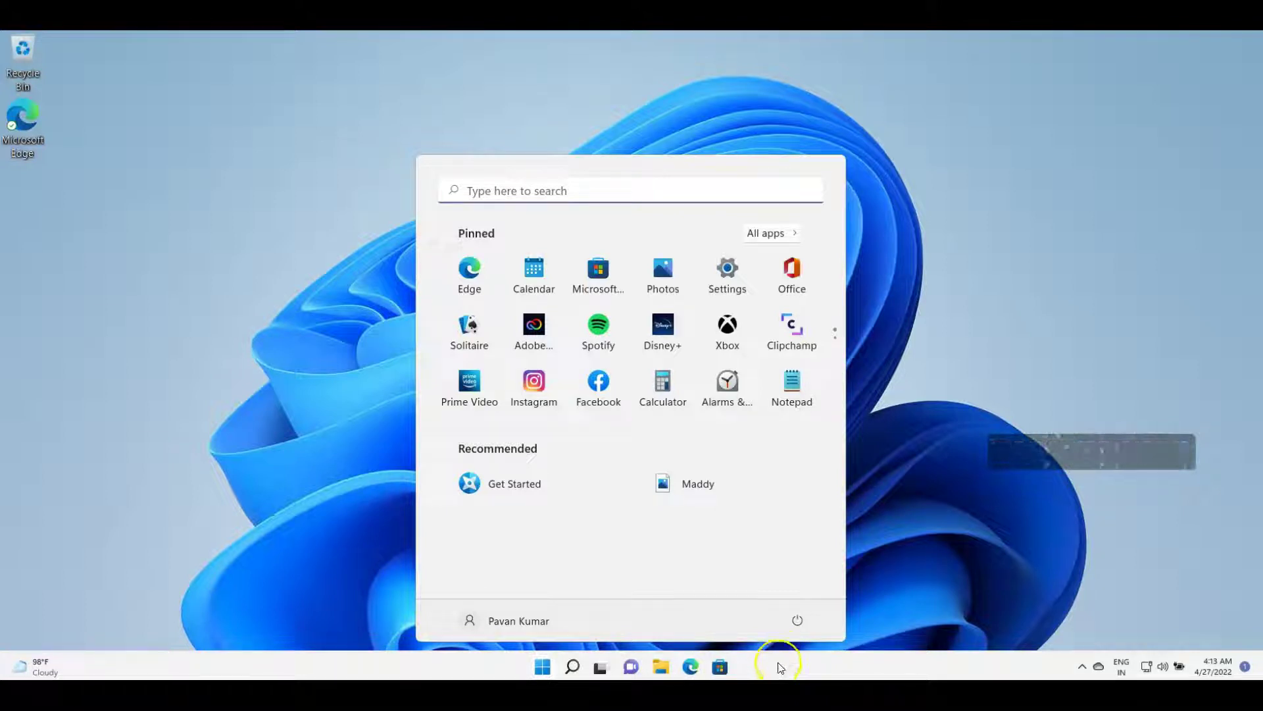
click(883, 498)
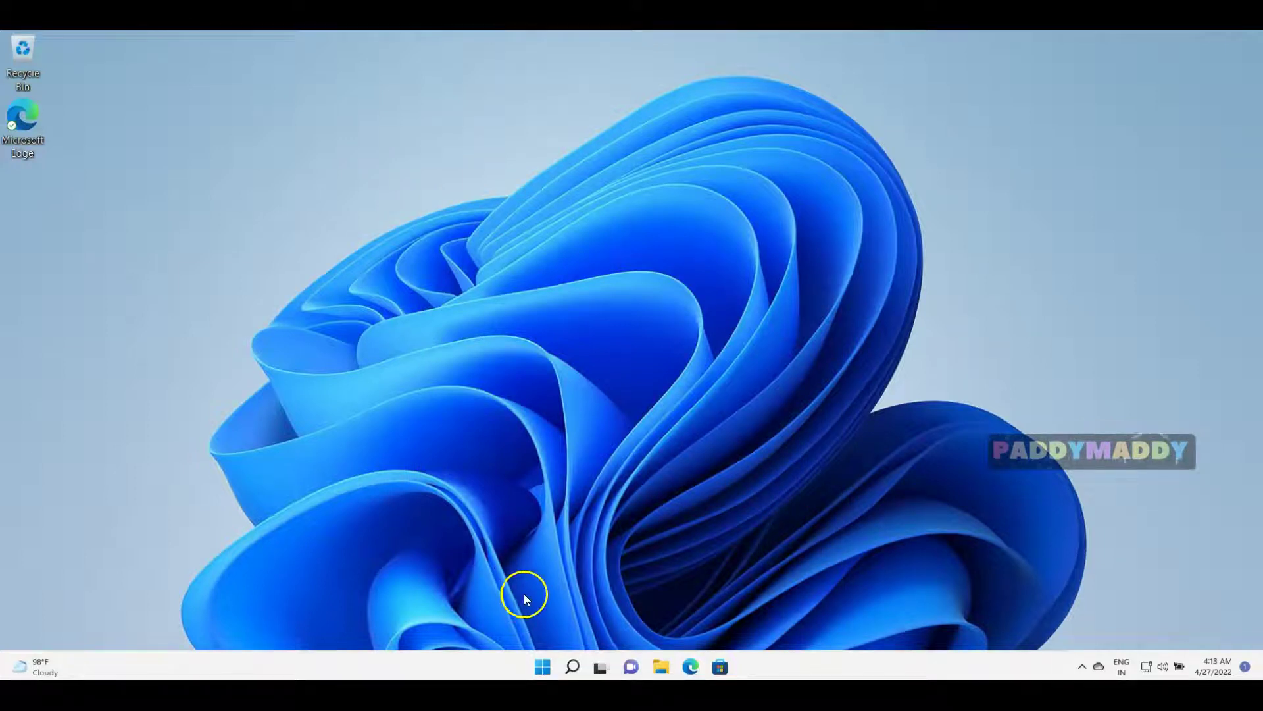
key(super)
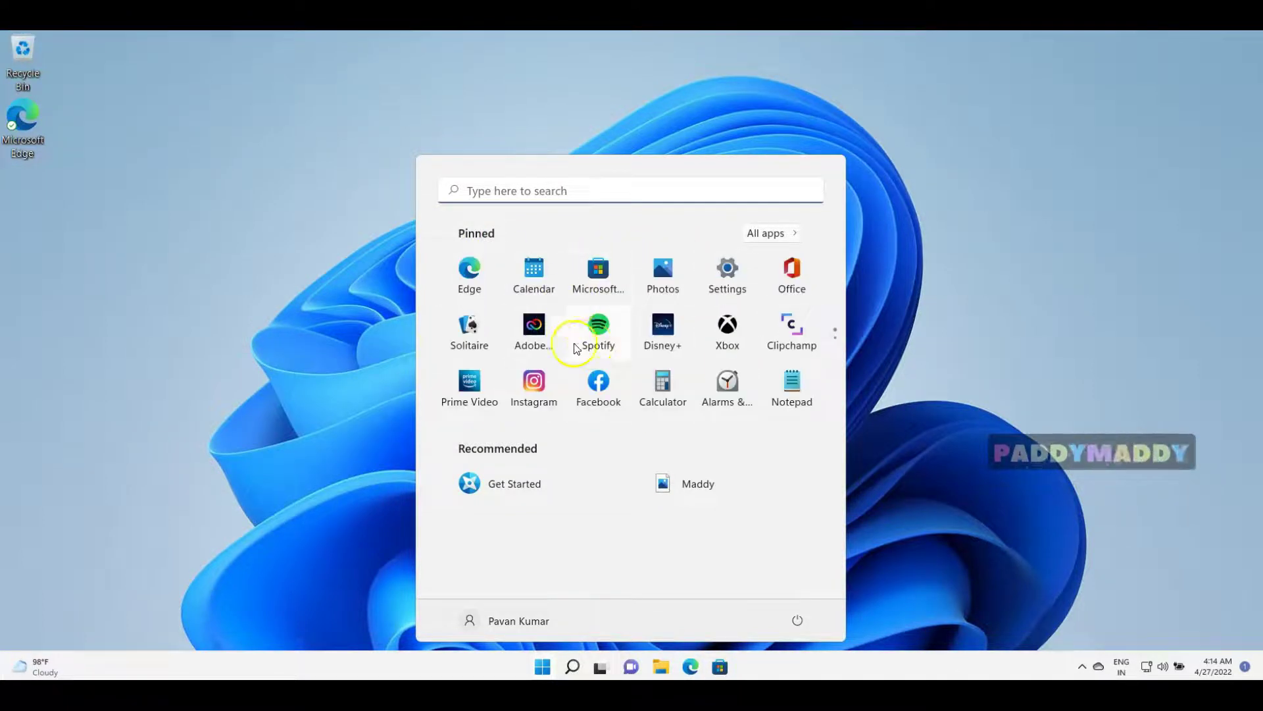
Page through the Pinned grid to page two and back, then close and reopen Start.
scroll(590, 352, down, 1)
scroll(737, 355, up, 1)
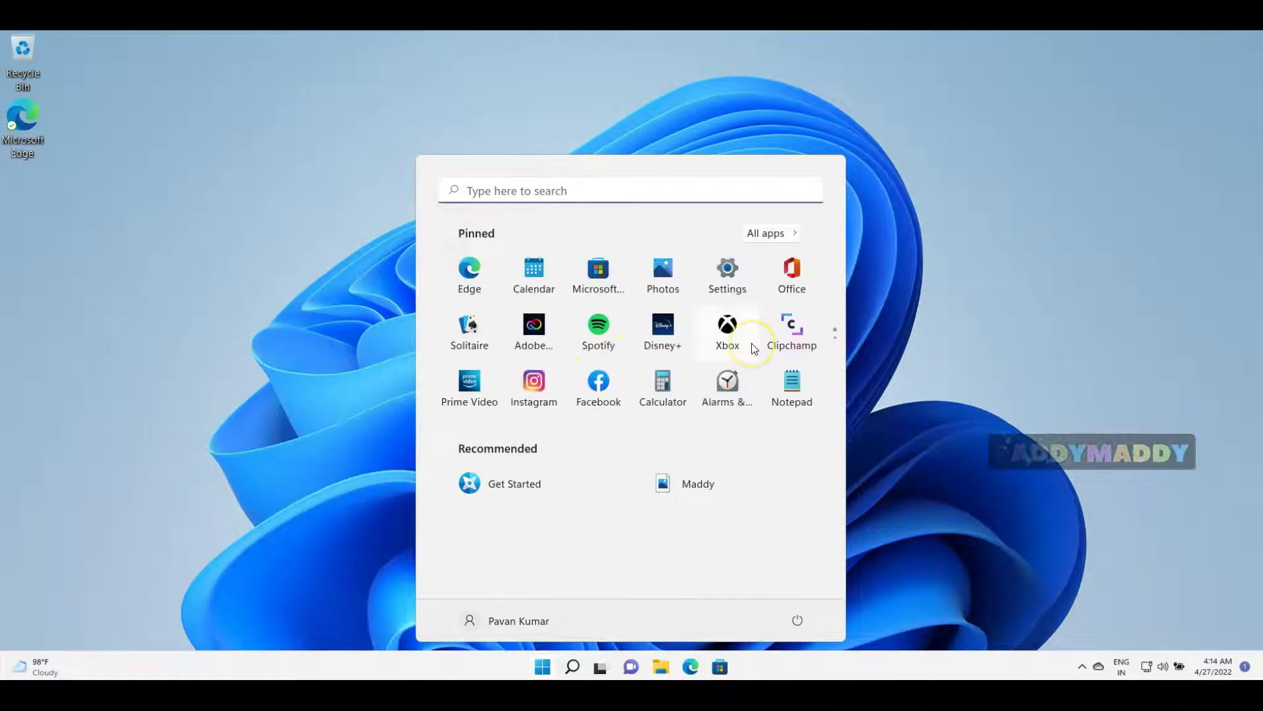
scroll(752, 347, down, 1)
scroll(750, 346, up, 1)
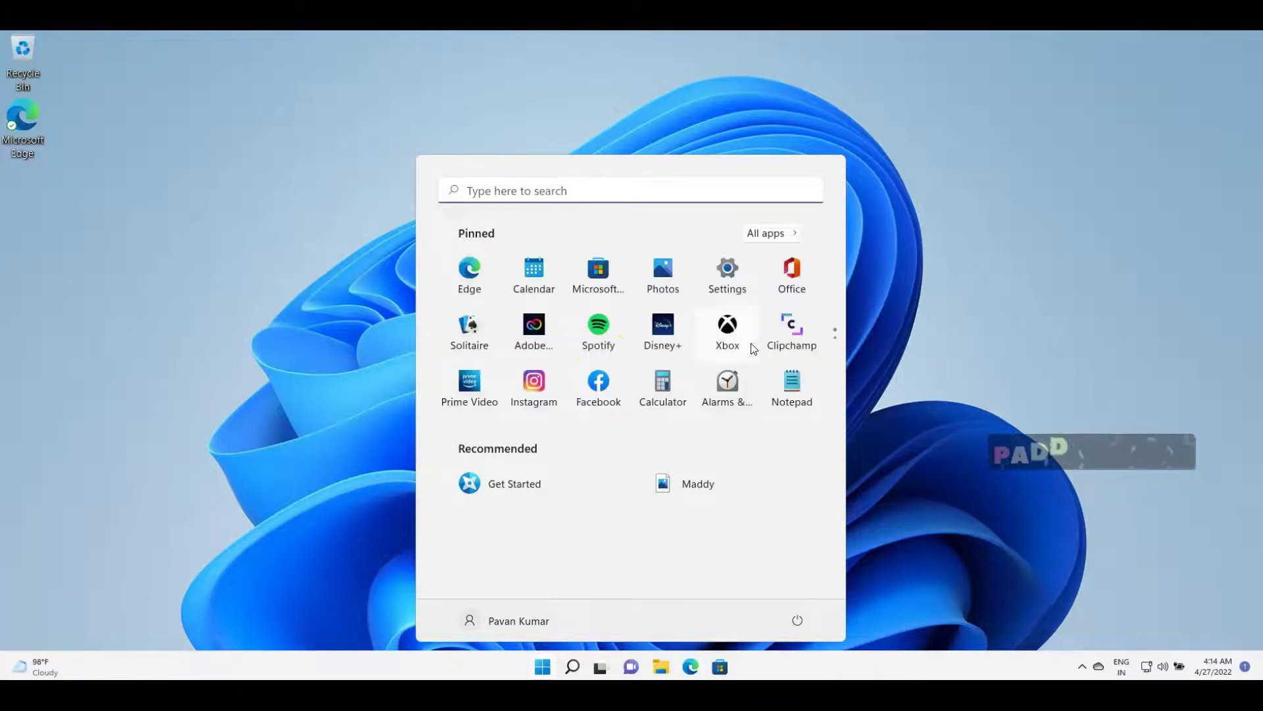
click(837, 347)
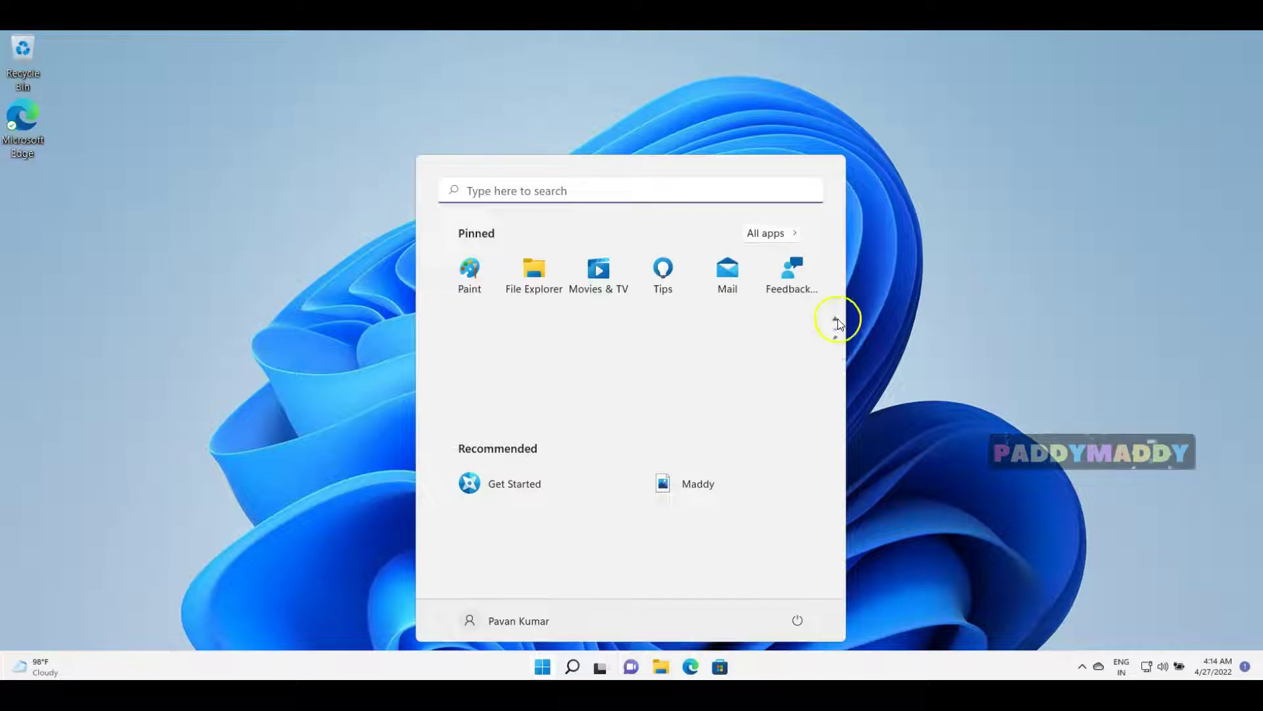
click(835, 318)
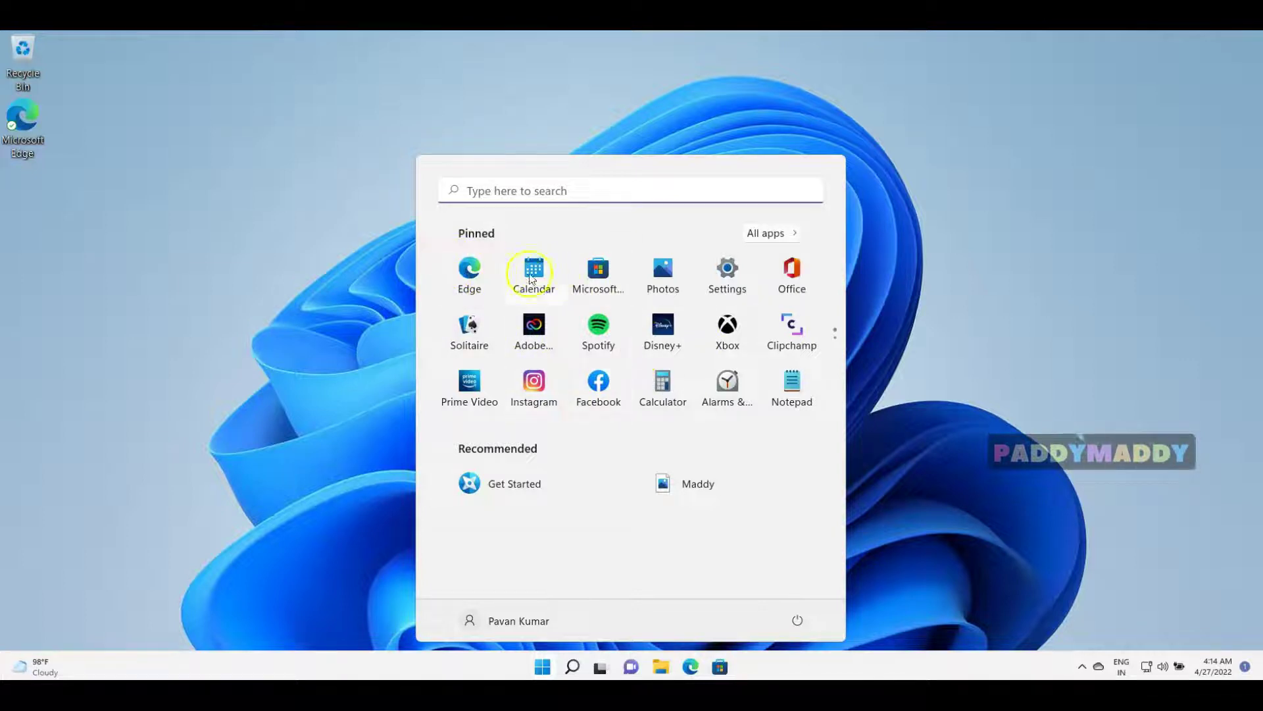
click(541, 669)
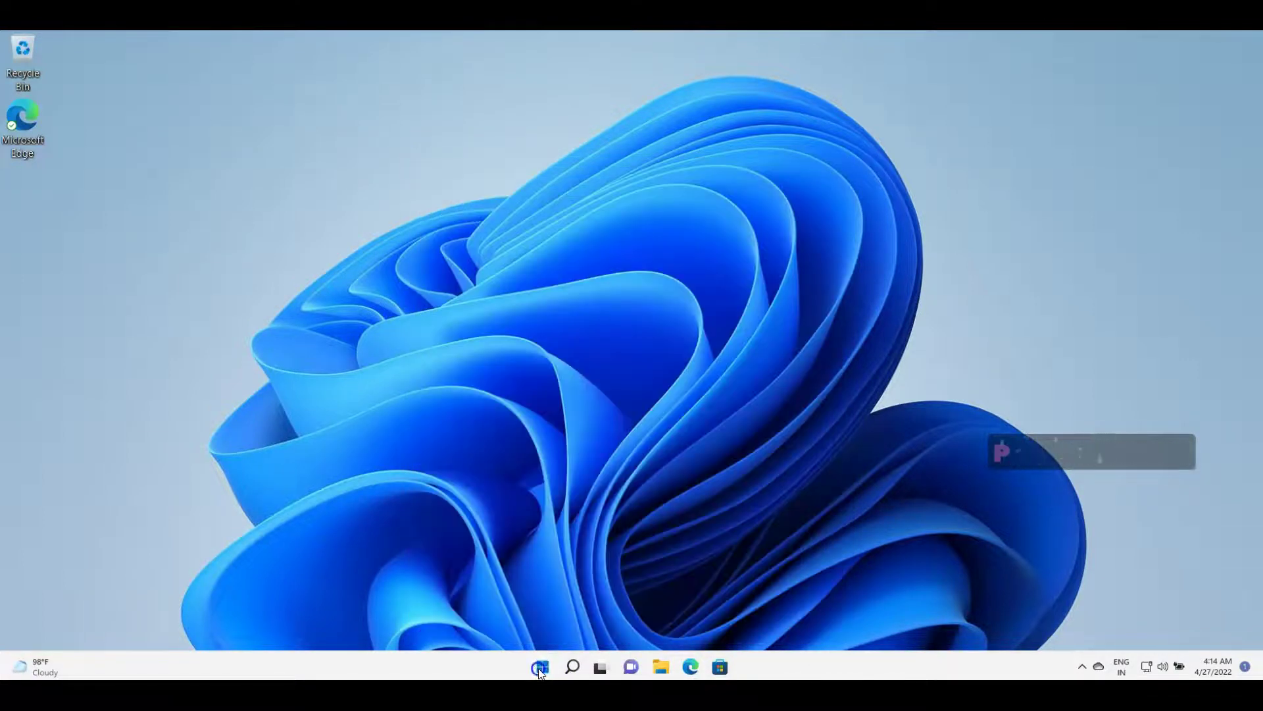
click(540, 667)
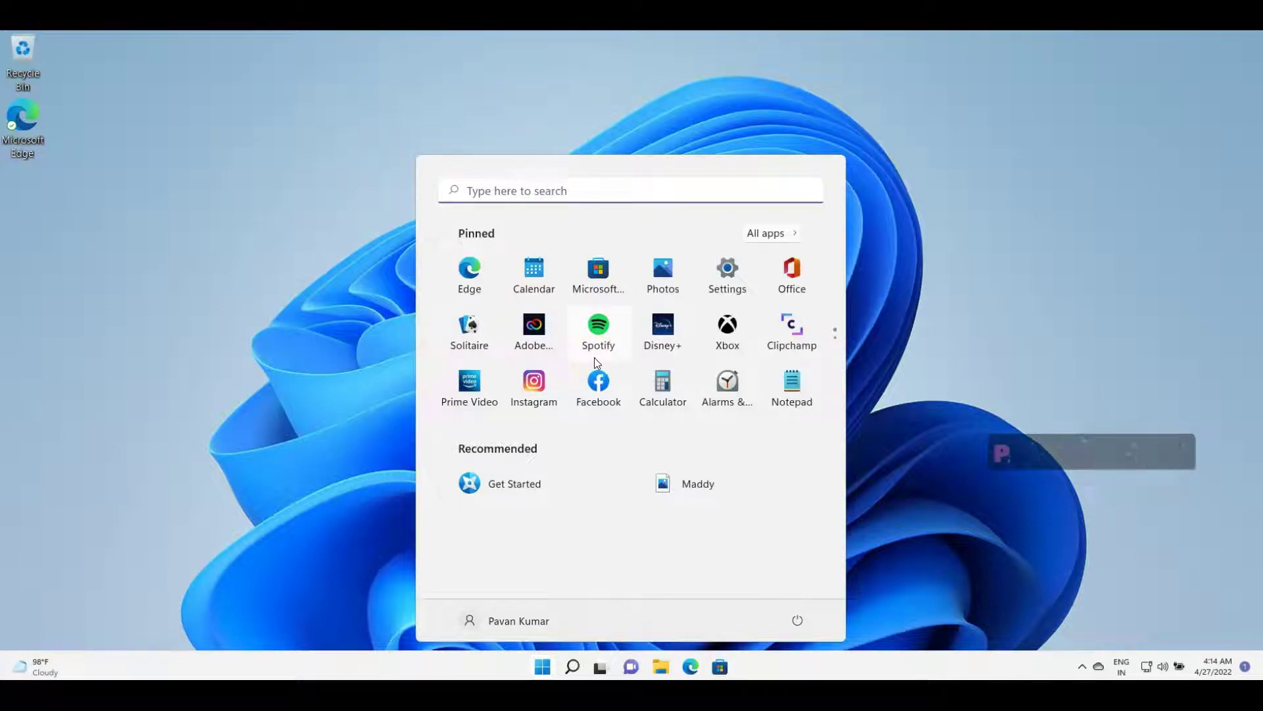
Pin Weather to Start from the All apps list, then reopen Start on the pinned page.
click(768, 235)
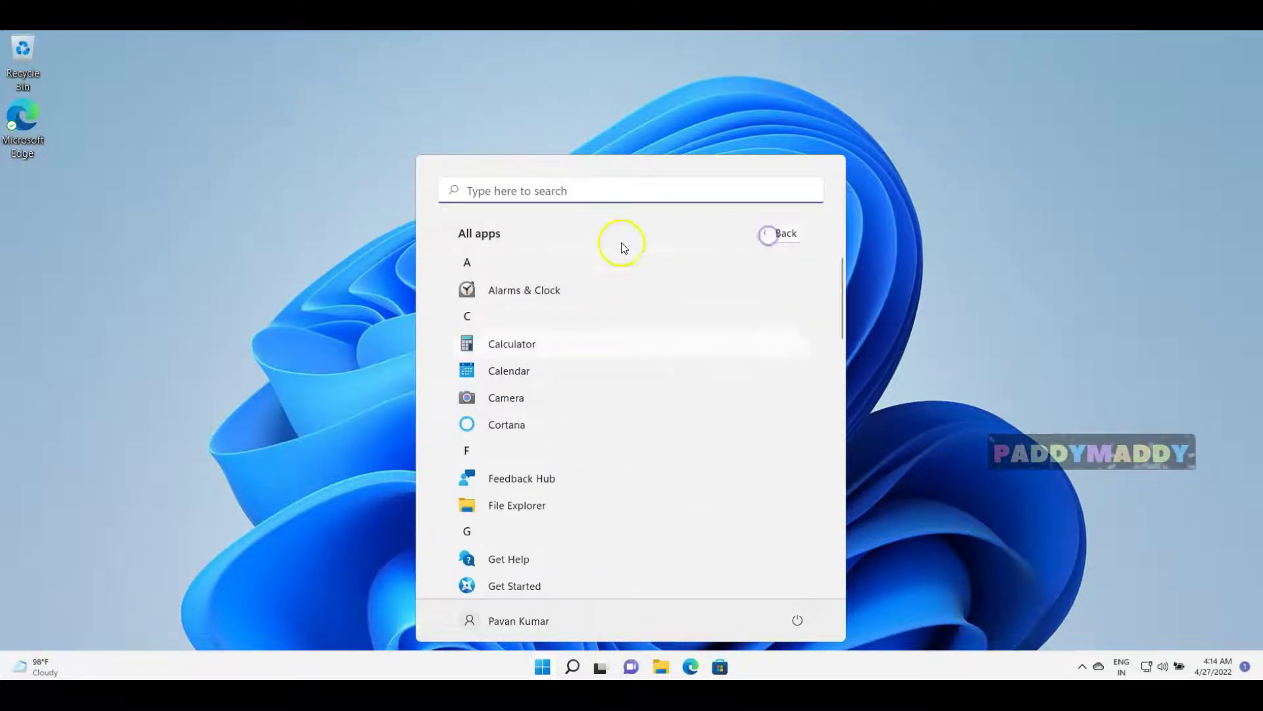
scroll(579, 556, down, 10)
scroll(586, 552, down, 4)
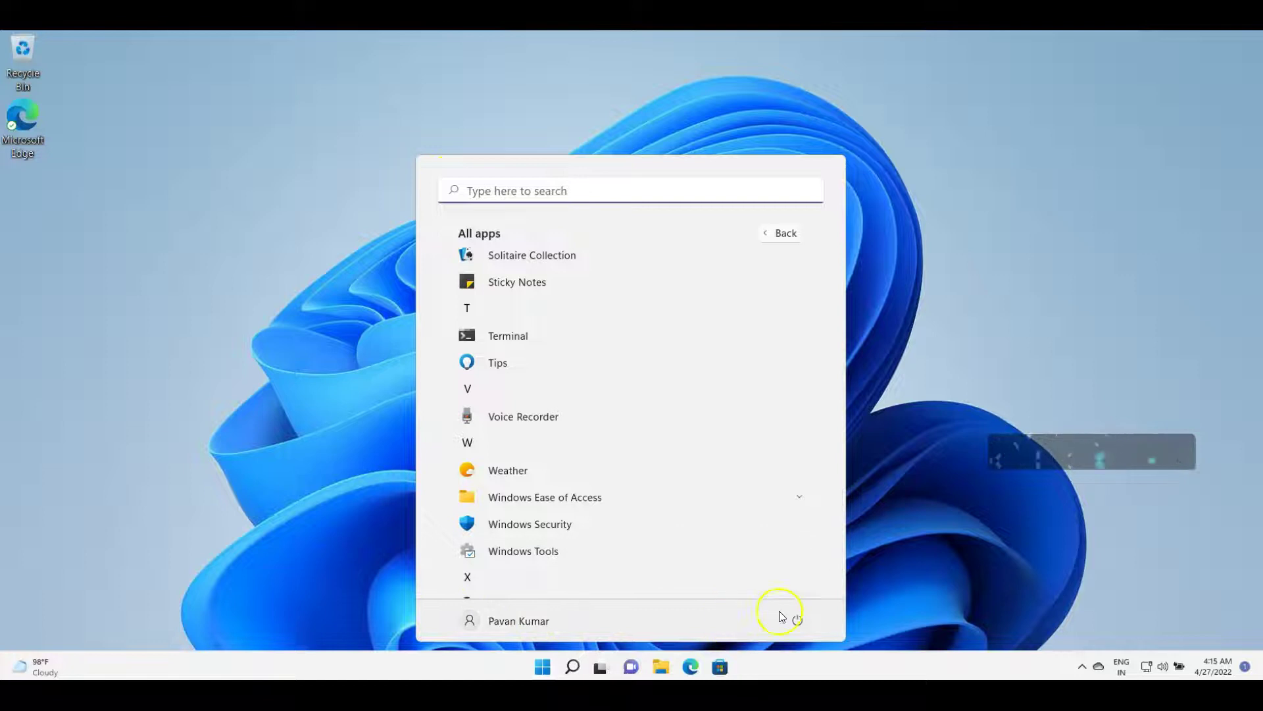
right_click(518, 474)
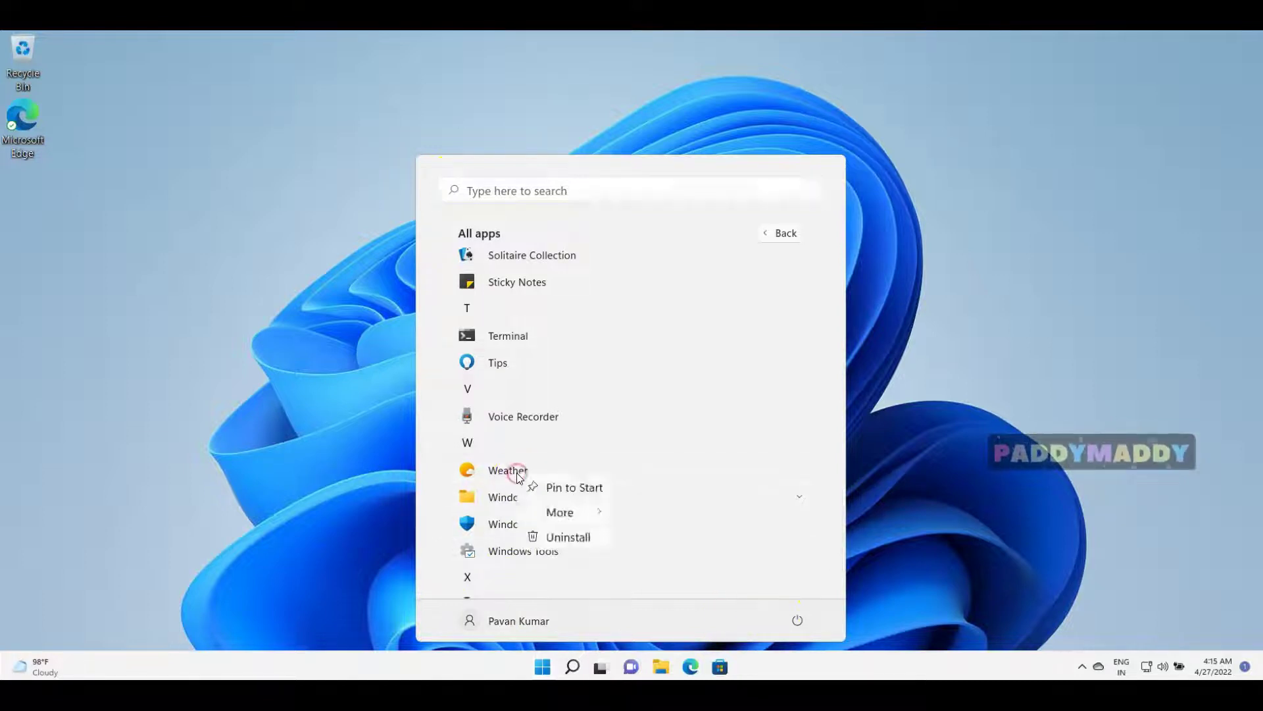
click(561, 513)
click(577, 498)
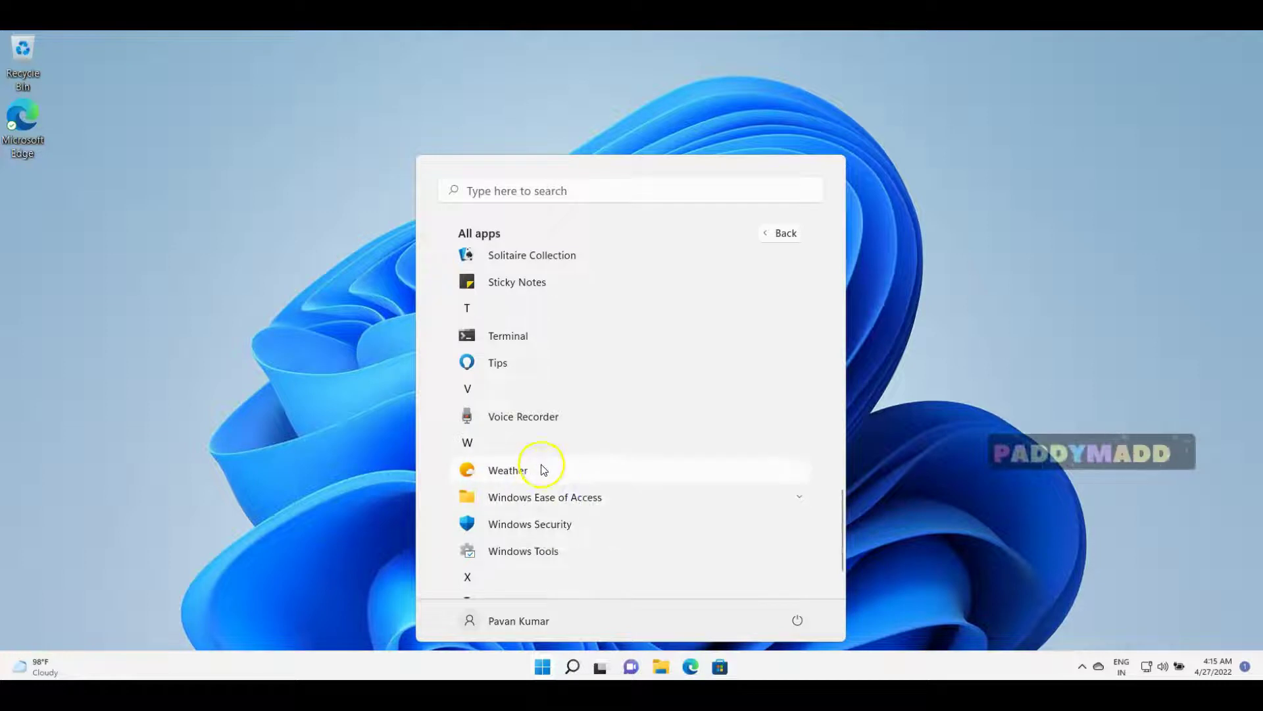
click(543, 667)
click(543, 667)
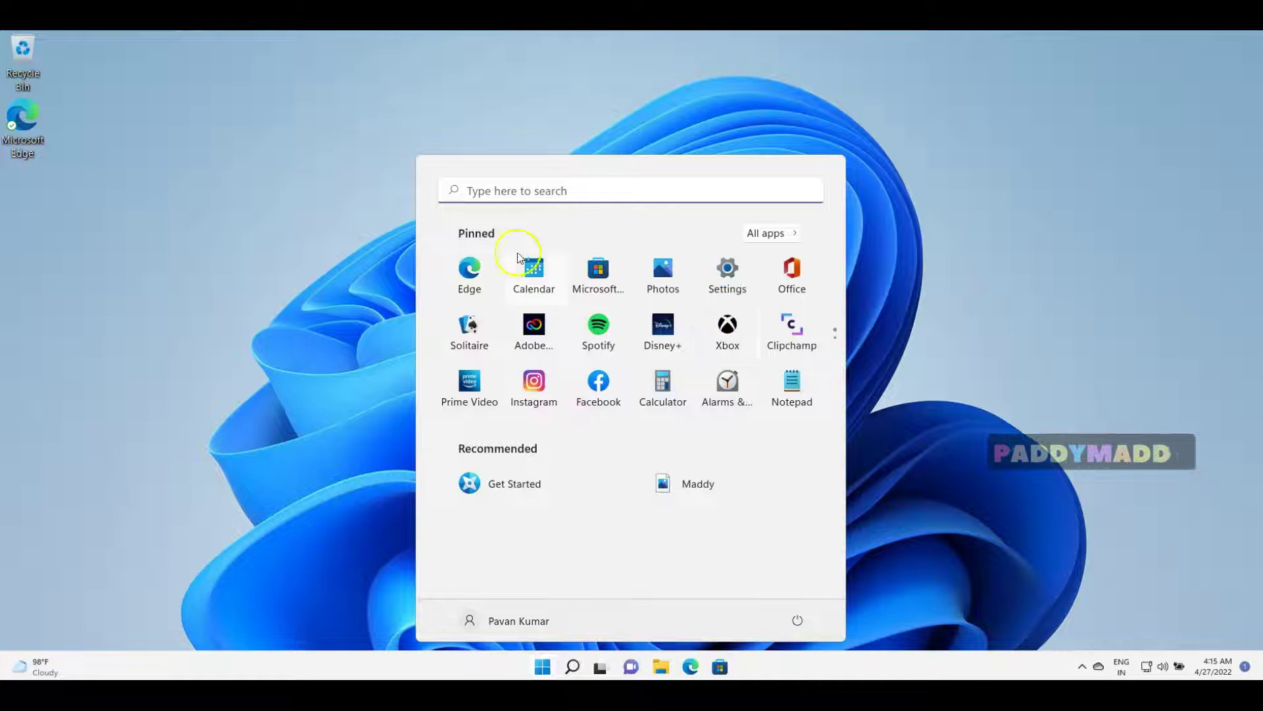
Drag the Weather tile from pinned page two to sit between Calendar and Microsoft Store.
click(836, 349)
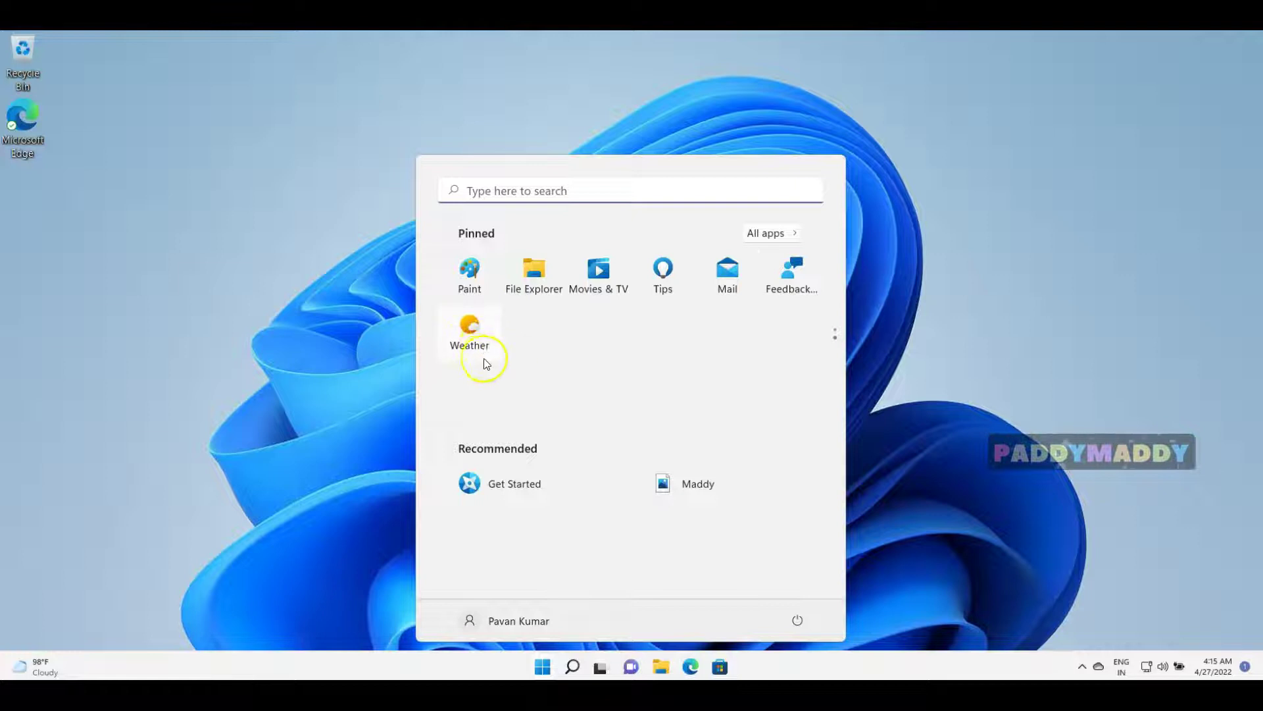
mouse_move(496, 348)
mouse_down()
mouse_move(474, 338)
mouse_move(472, 282)
mouse_move(502, 249)
mouse_move(673, 245)
mouse_move(491, 376)
mouse_up()
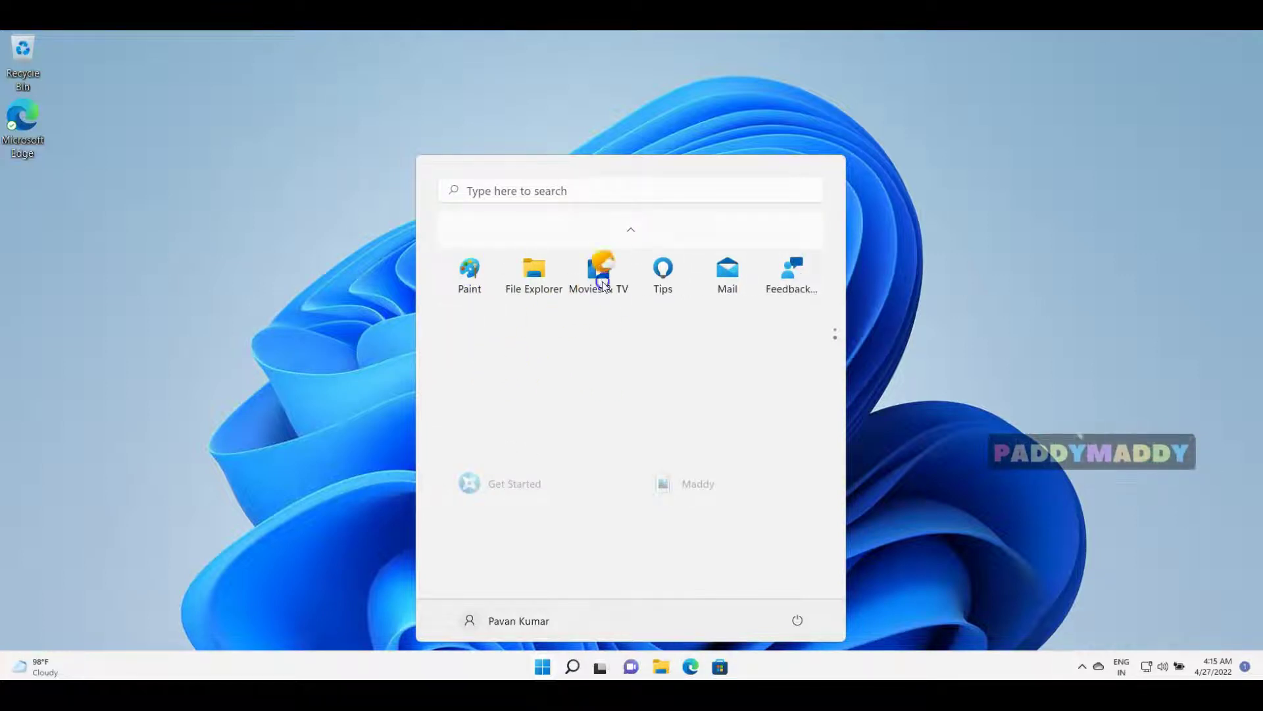
drag(603, 284, 635, 268)
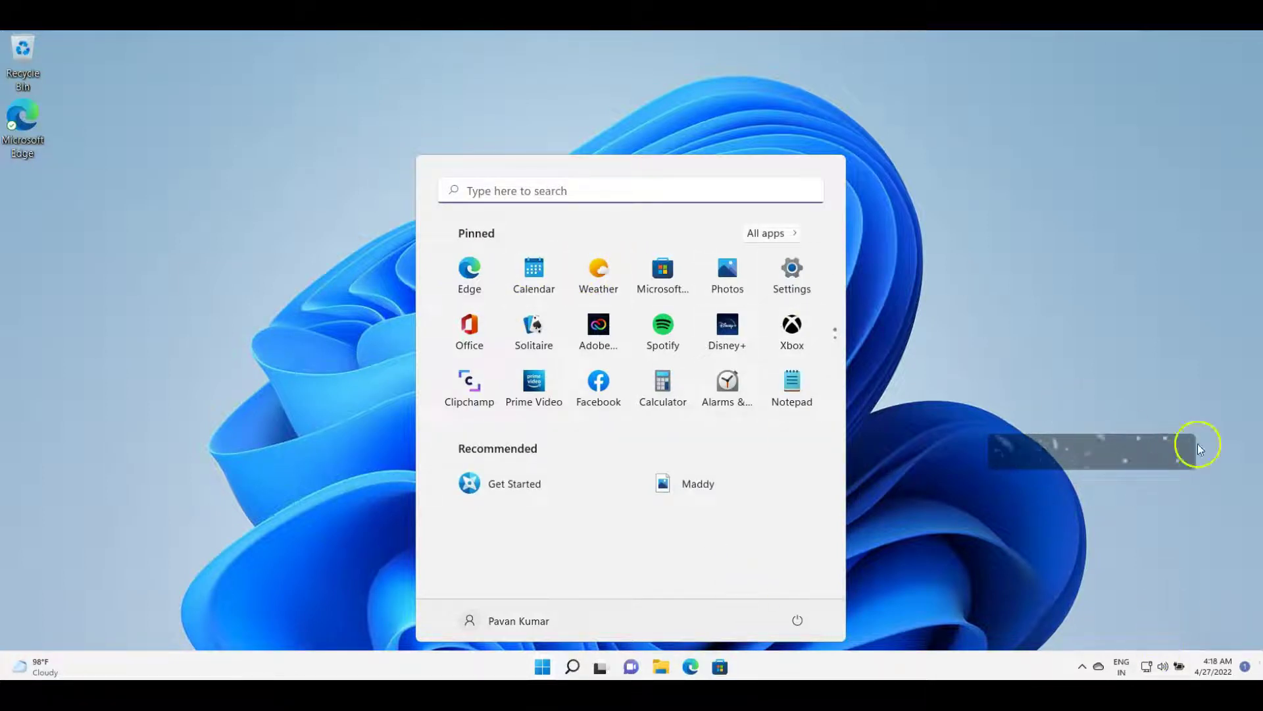
Unpin the Facebook tile, then uninstall Spotify and confirm the removal.
right_click(596, 383)
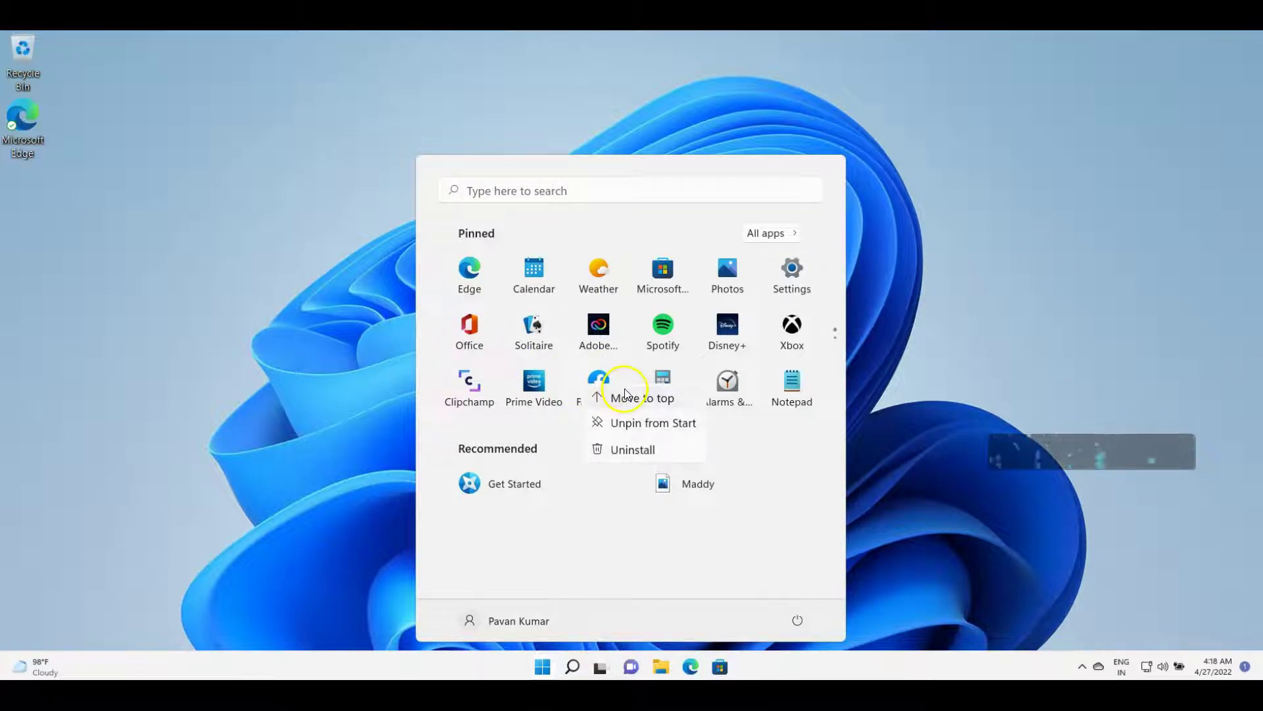
click(645, 424)
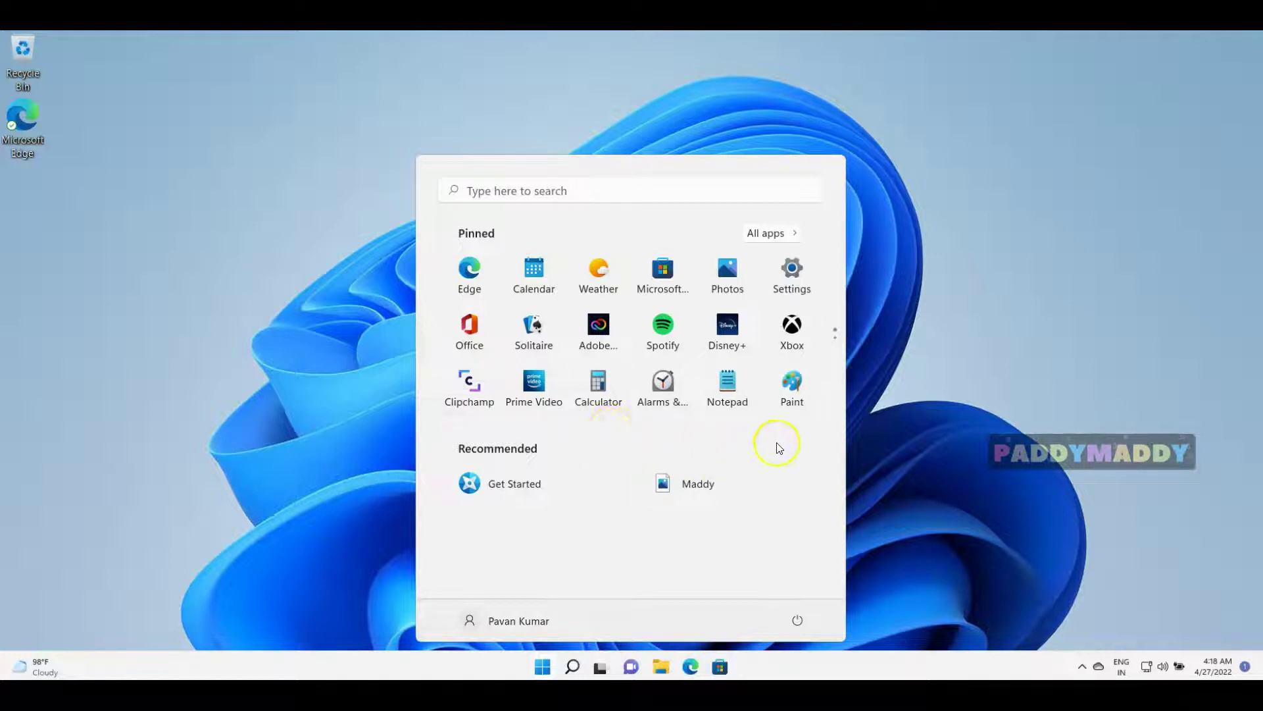
right_click(665, 331)
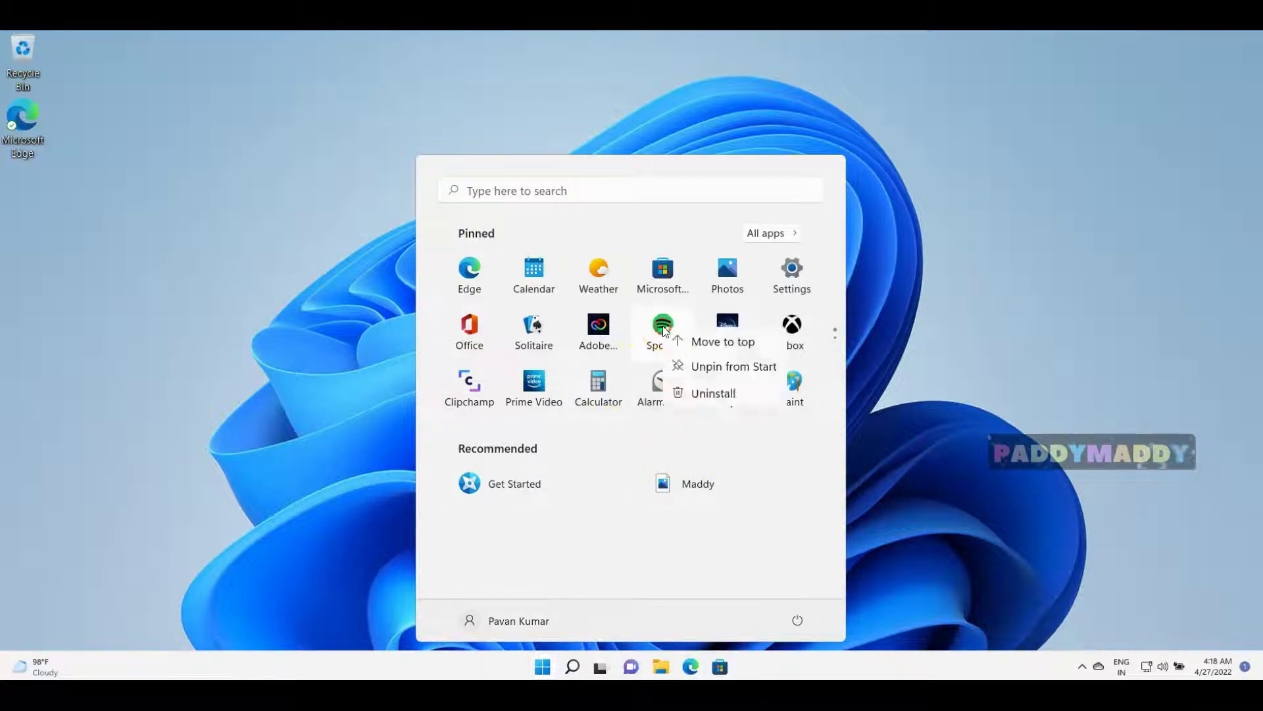
click(712, 393)
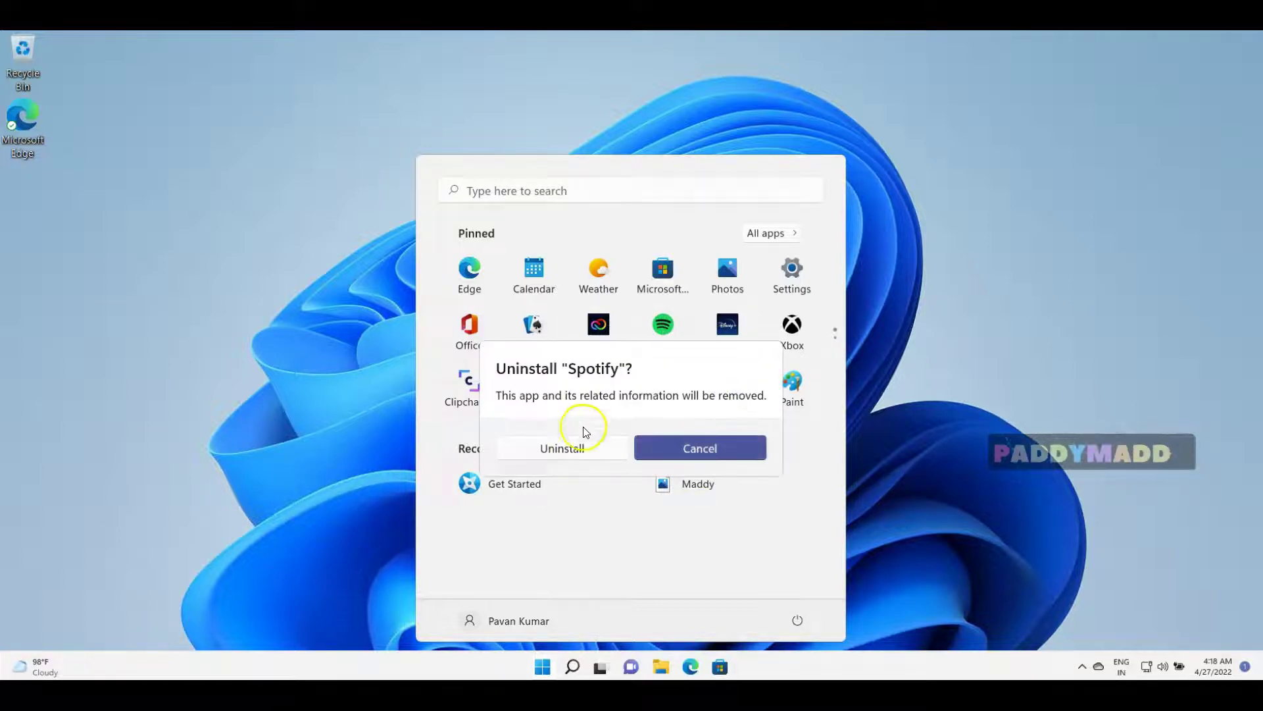
click(565, 448)
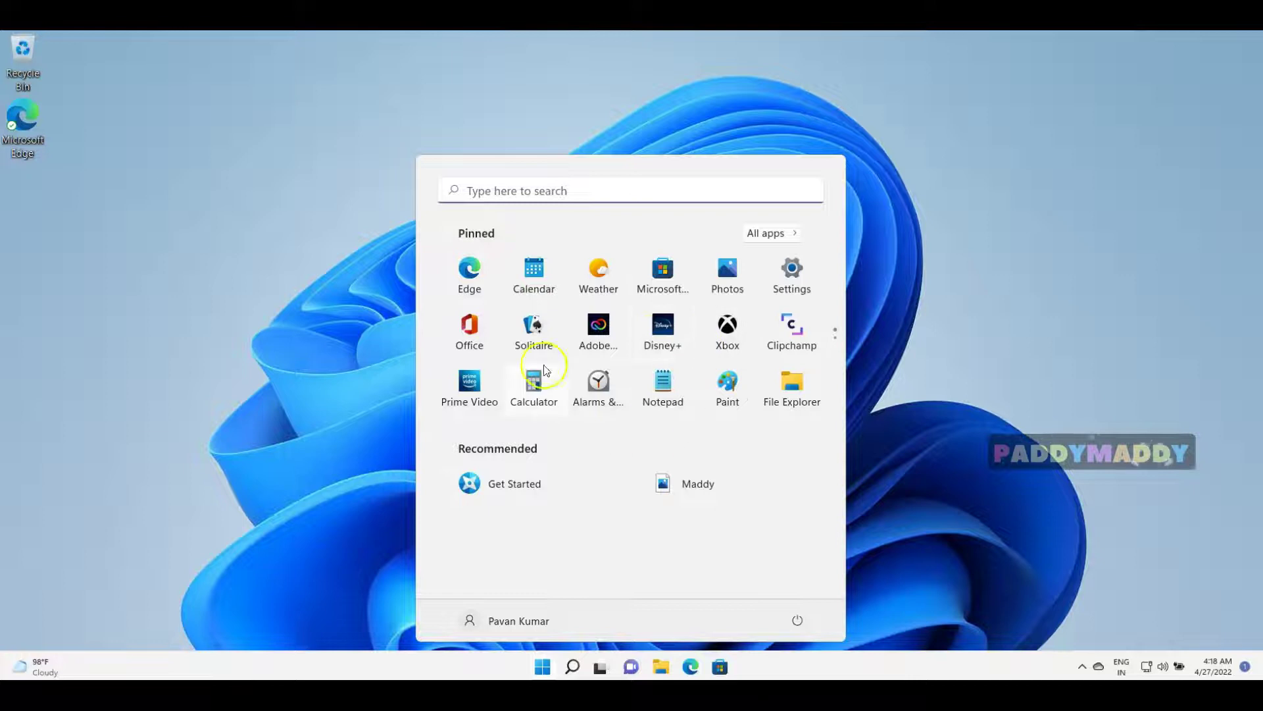
Reopen Start and pin Microsoft Teams from the All apps list.
scroll(696, 338, down, 1)
scroll(696, 338, up, 1)
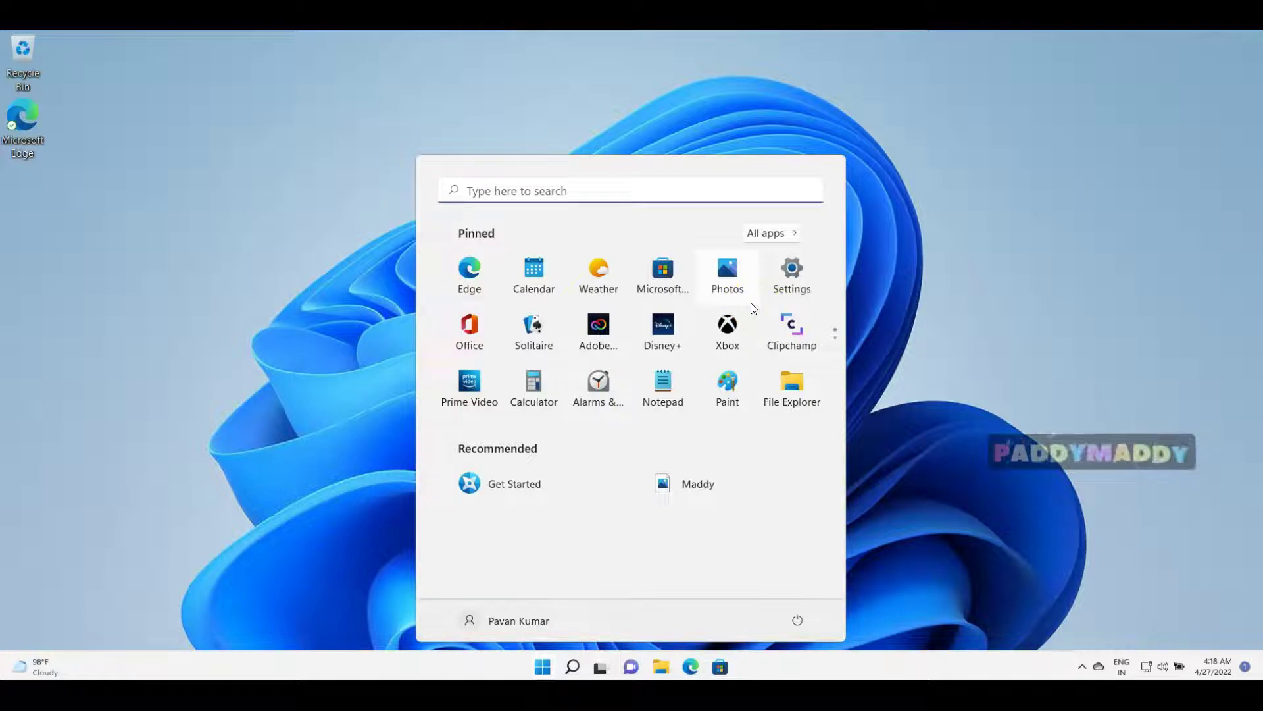
click(585, 652)
click(543, 657)
click(543, 663)
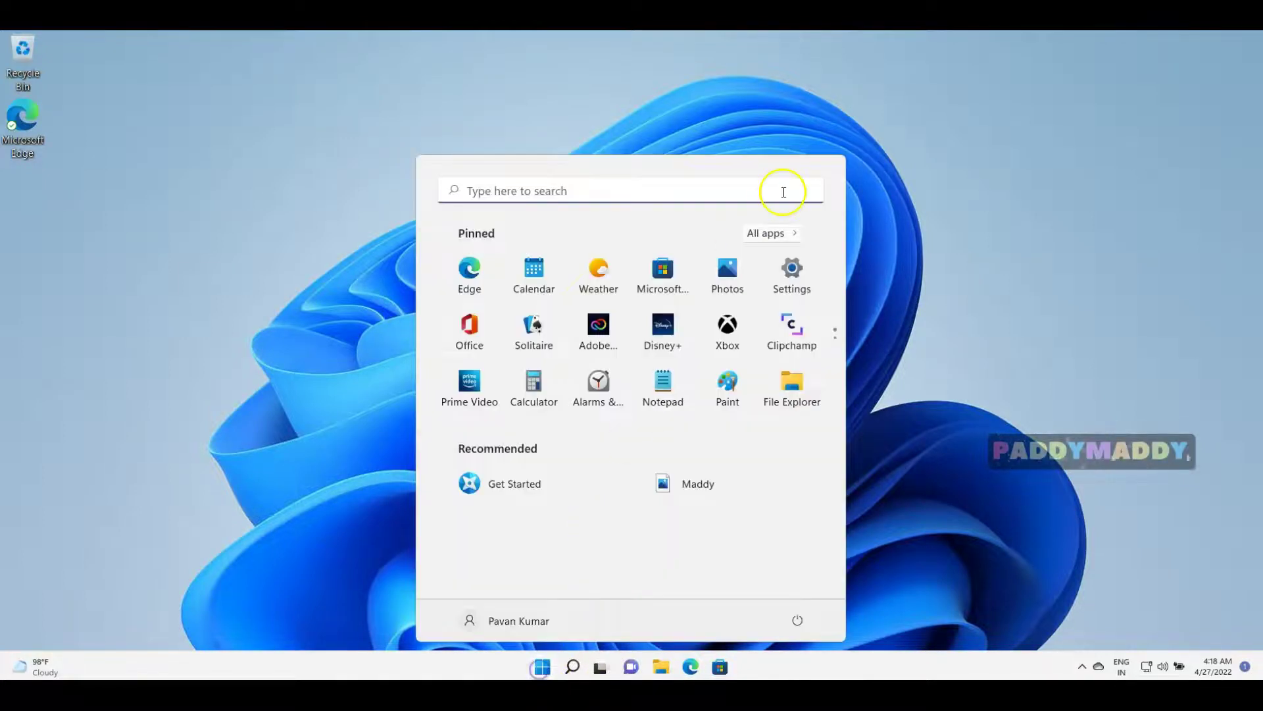
click(767, 235)
scroll(641, 433, down, 4)
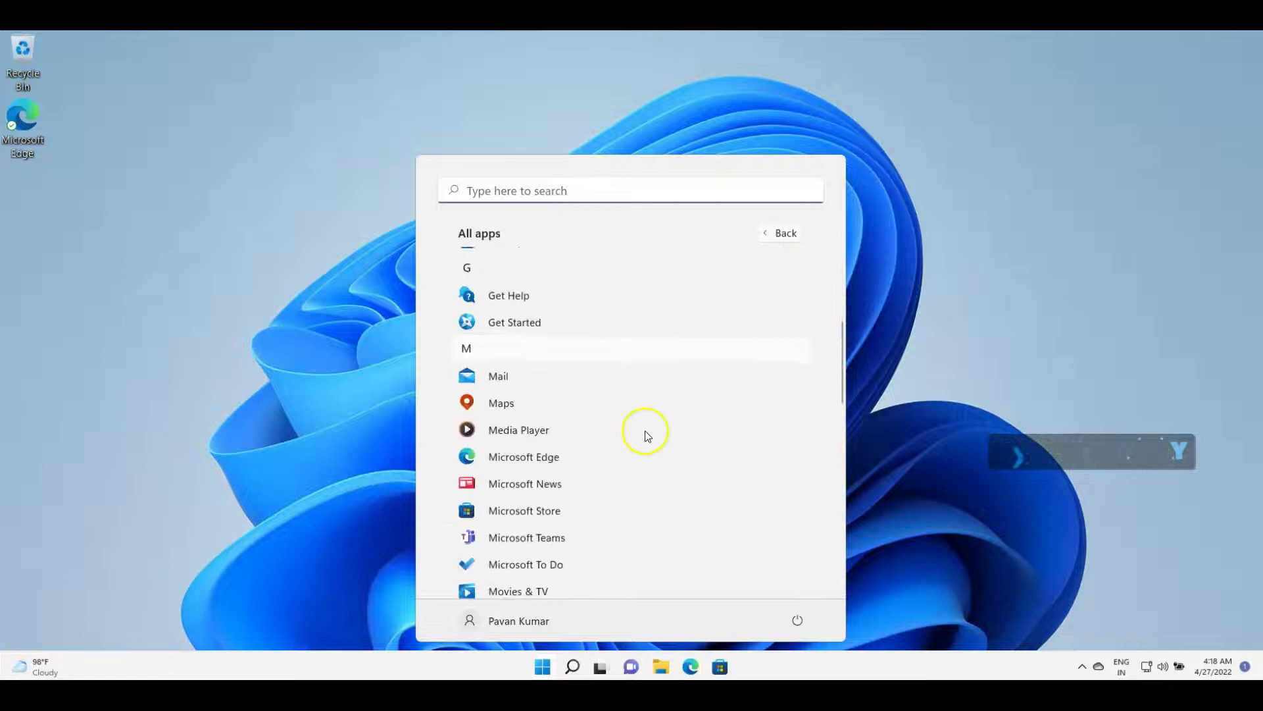
right_click(536, 536)
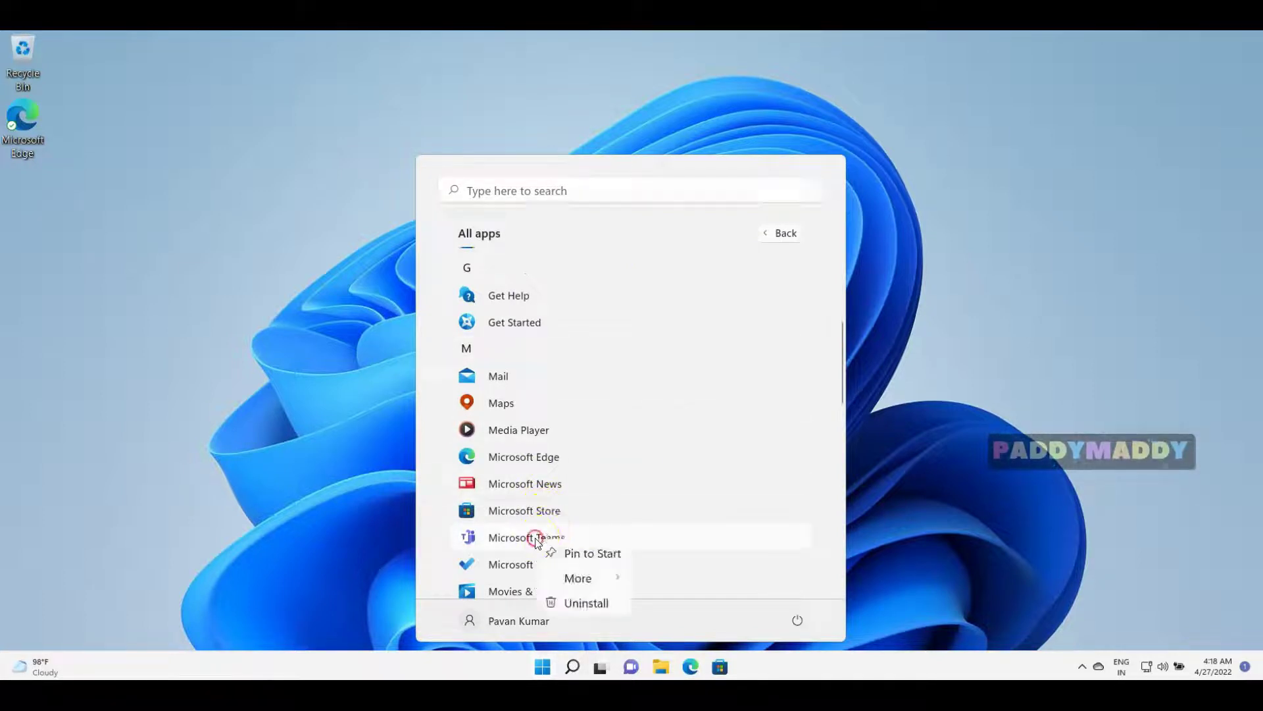
click(582, 553)
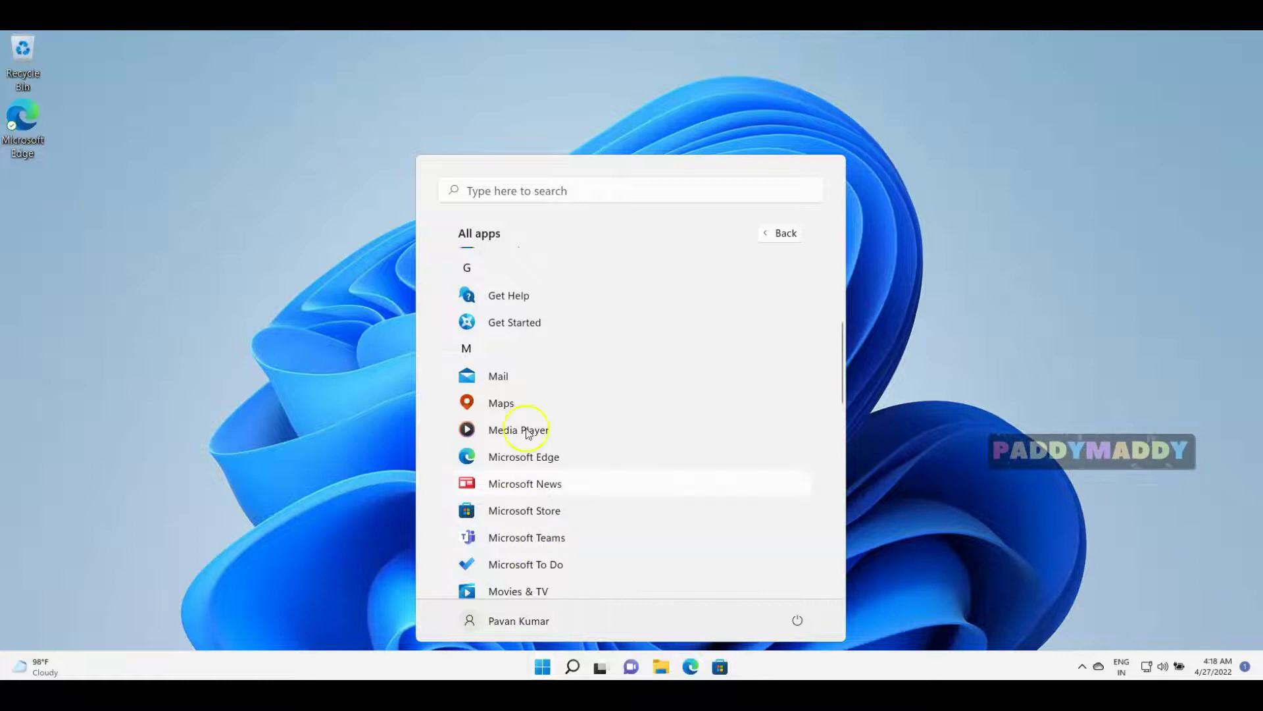
Unpin Feedback Hub, Tips and Movies & TV, leaving Mail and Teams on page two.
click(541, 666)
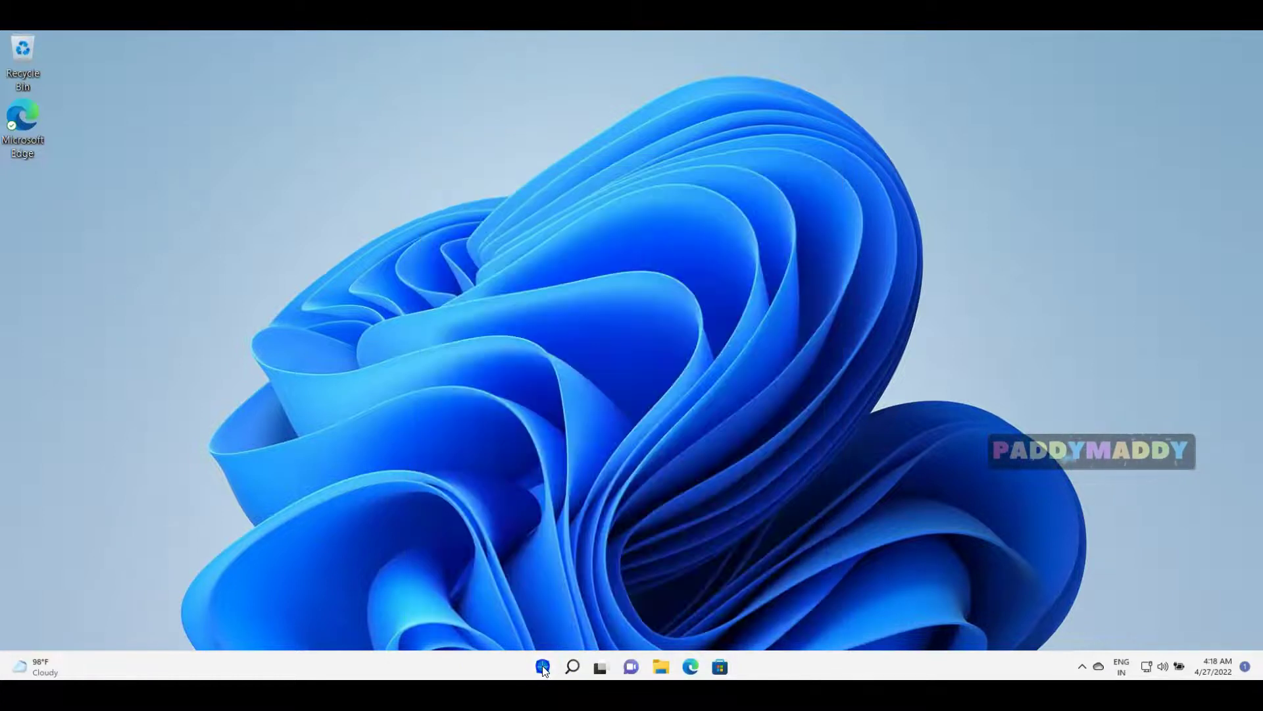
click(541, 667)
scroll(635, 369, down, 1)
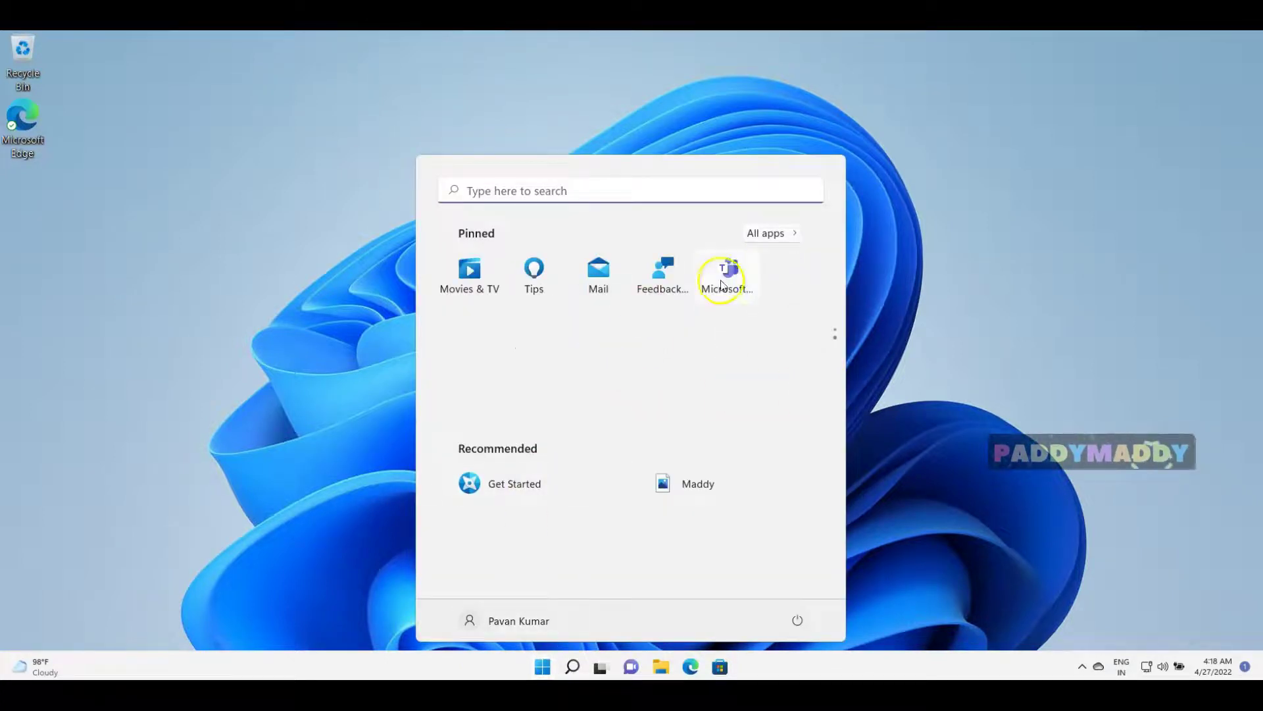
right_click(657, 283)
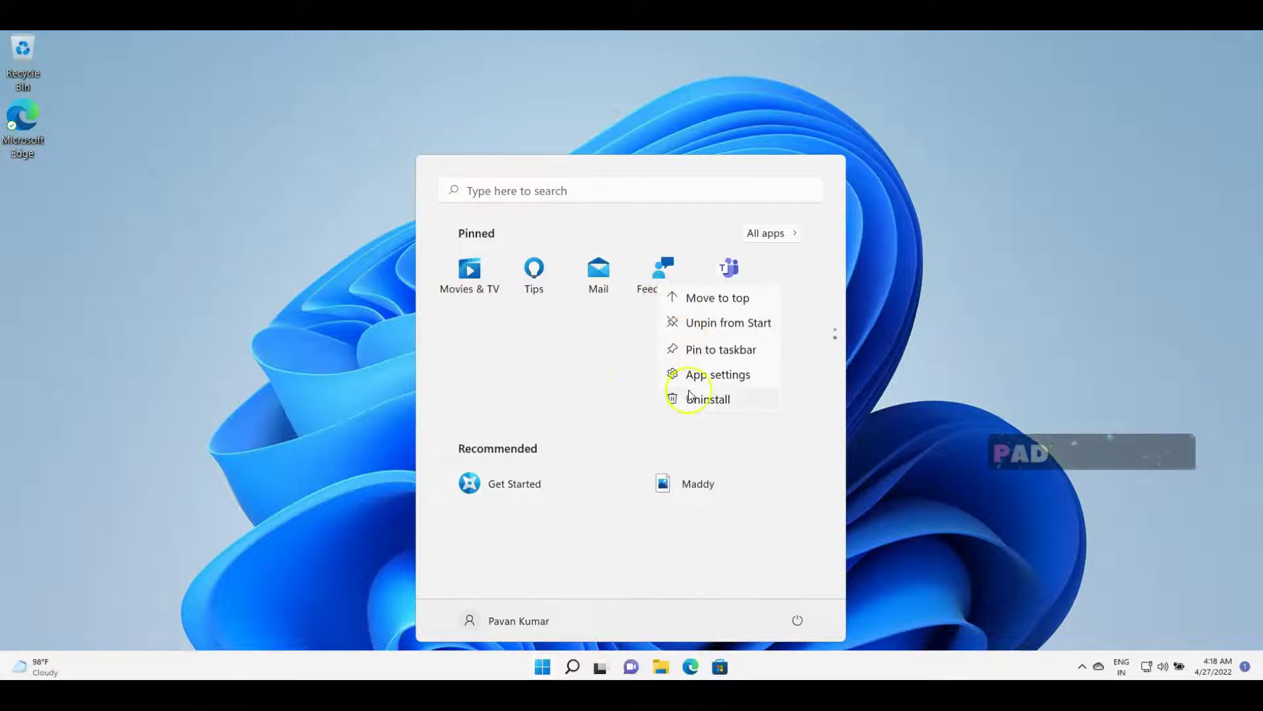
click(706, 324)
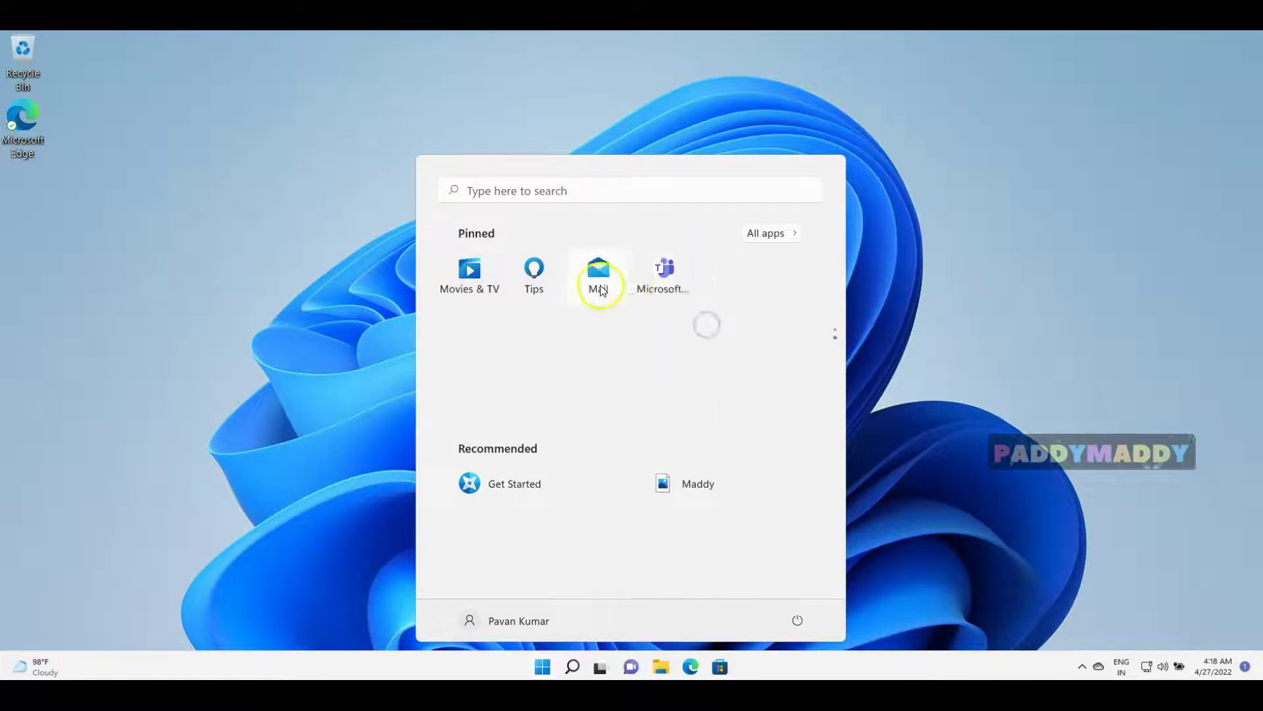
right_click(598, 282)
right_click(533, 268)
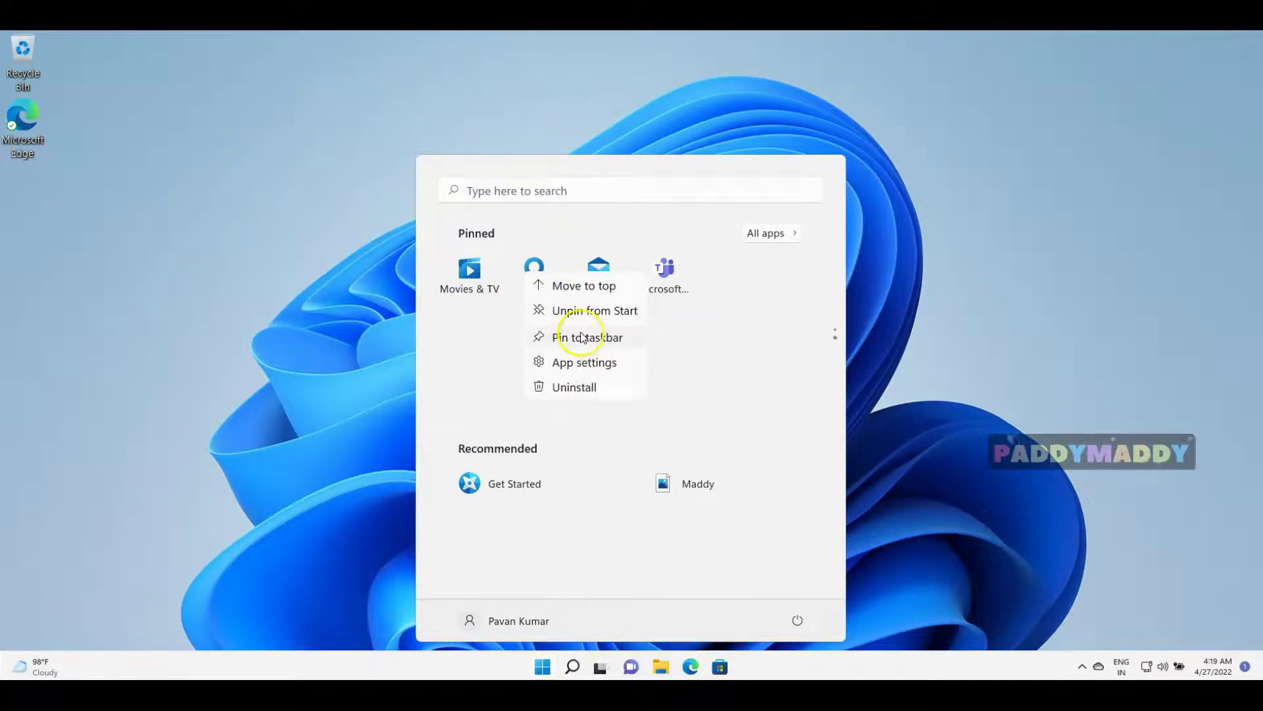
click(572, 312)
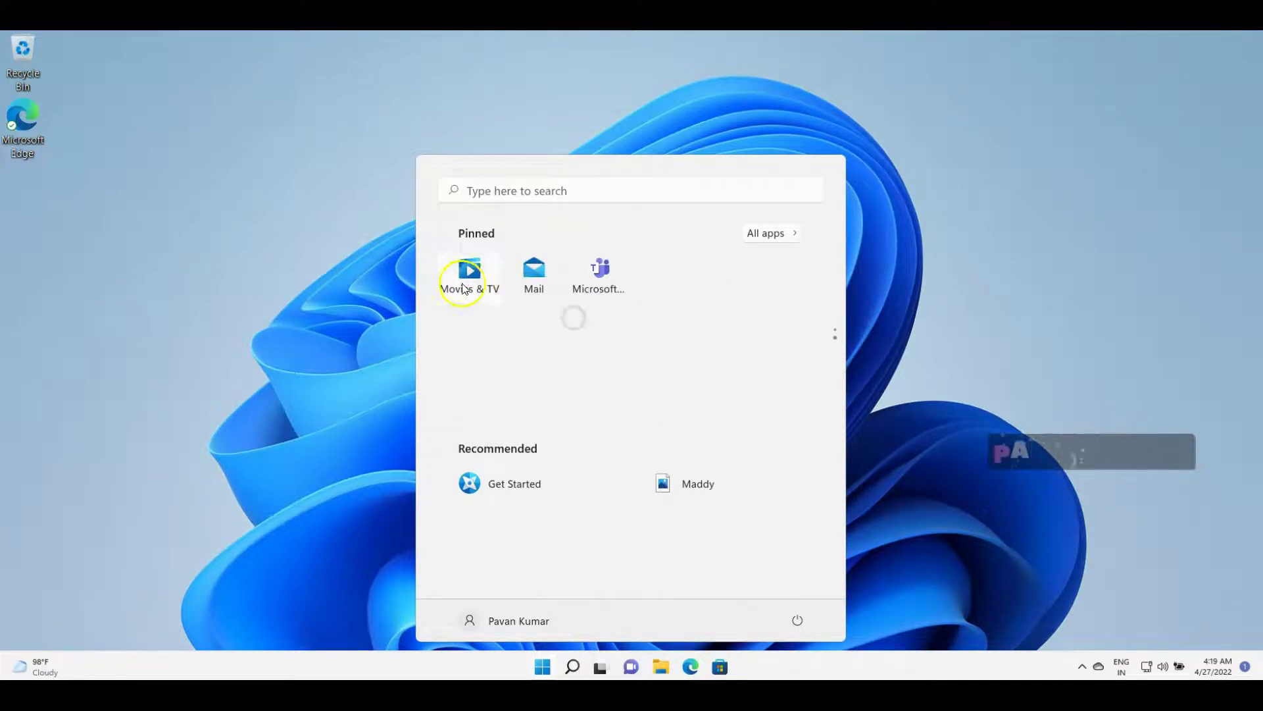
right_click(461, 283)
click(519, 322)
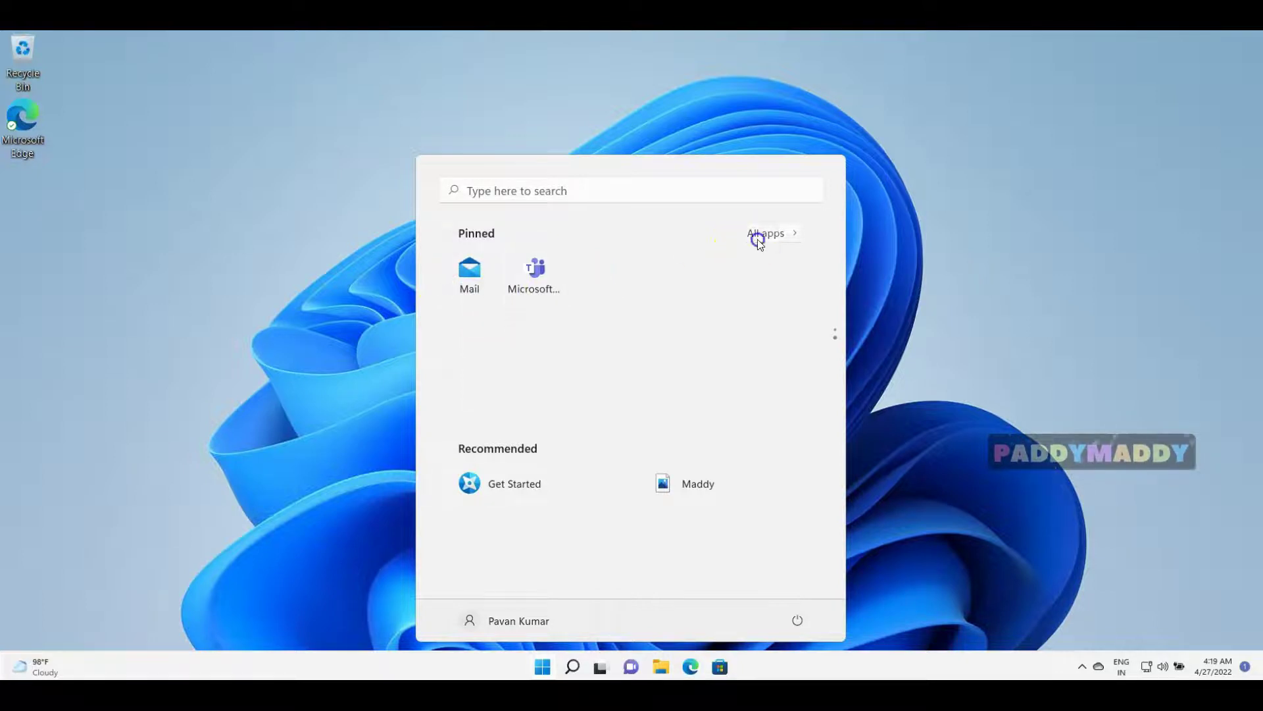
click(758, 236)
click(780, 234)
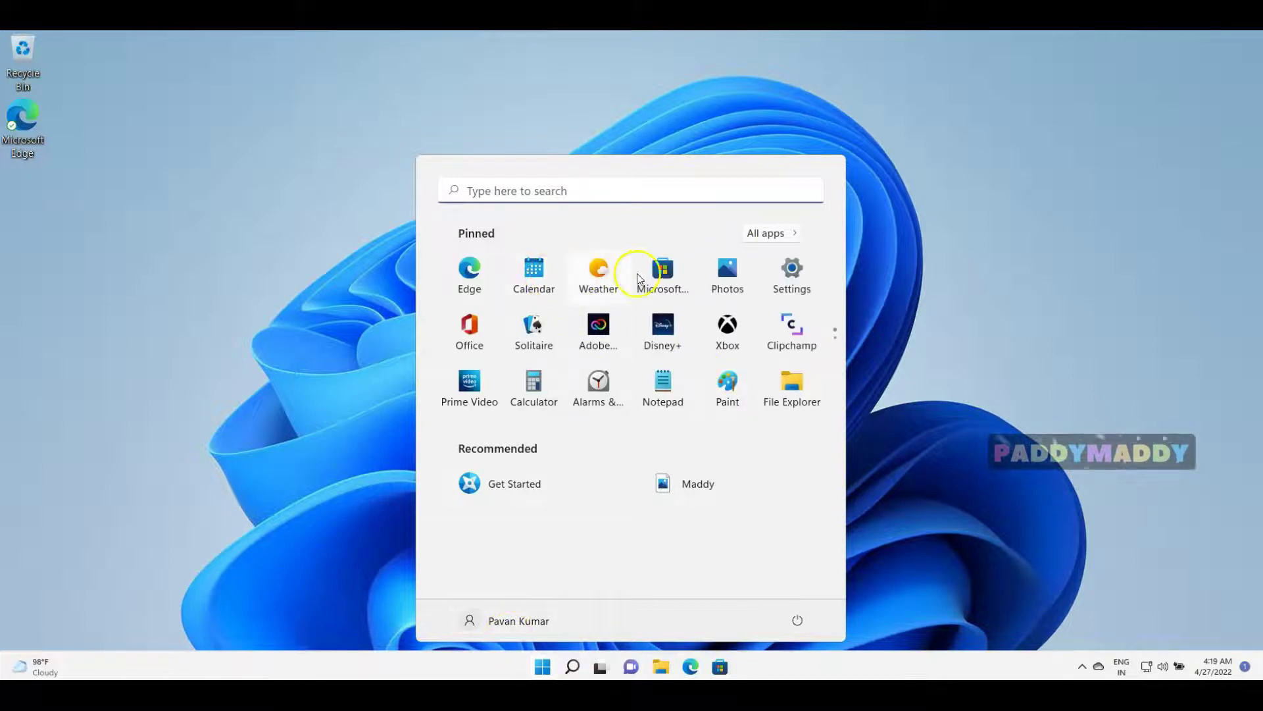
Unpin Photos, Solitaire, Adobe and Xbox so 16 pinned apps fit on one page.
right_click(733, 280)
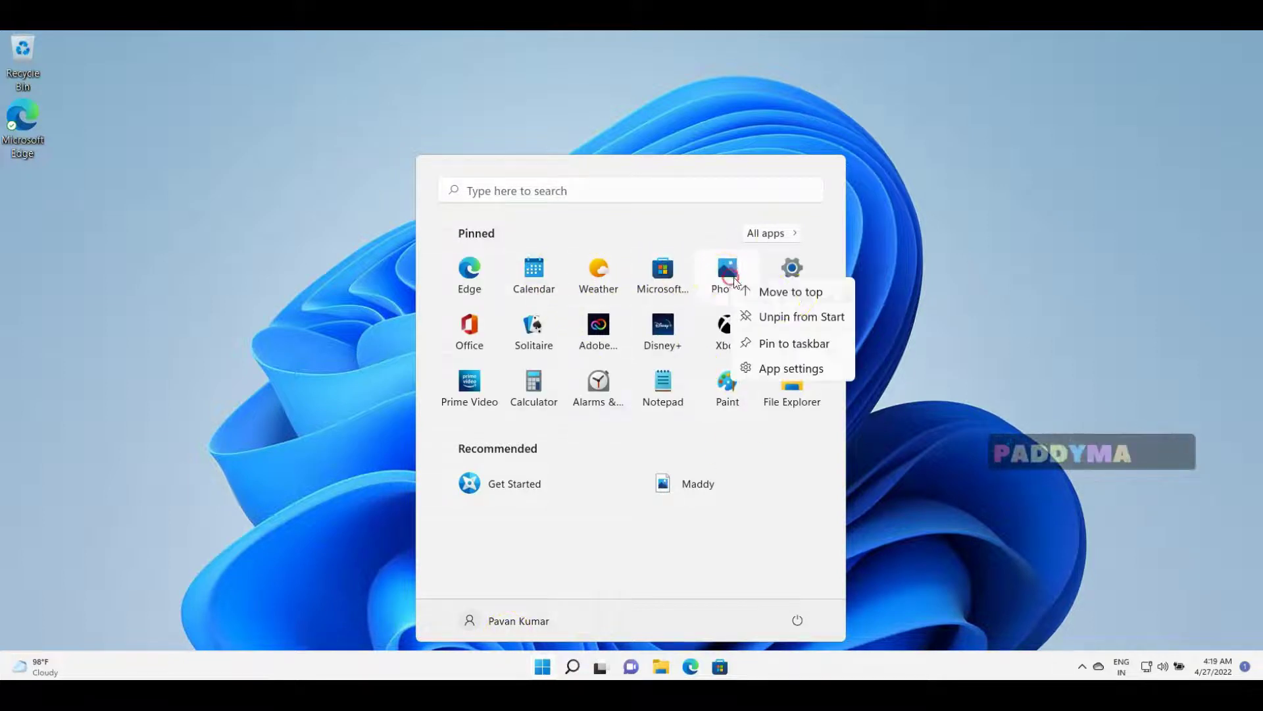
click(789, 316)
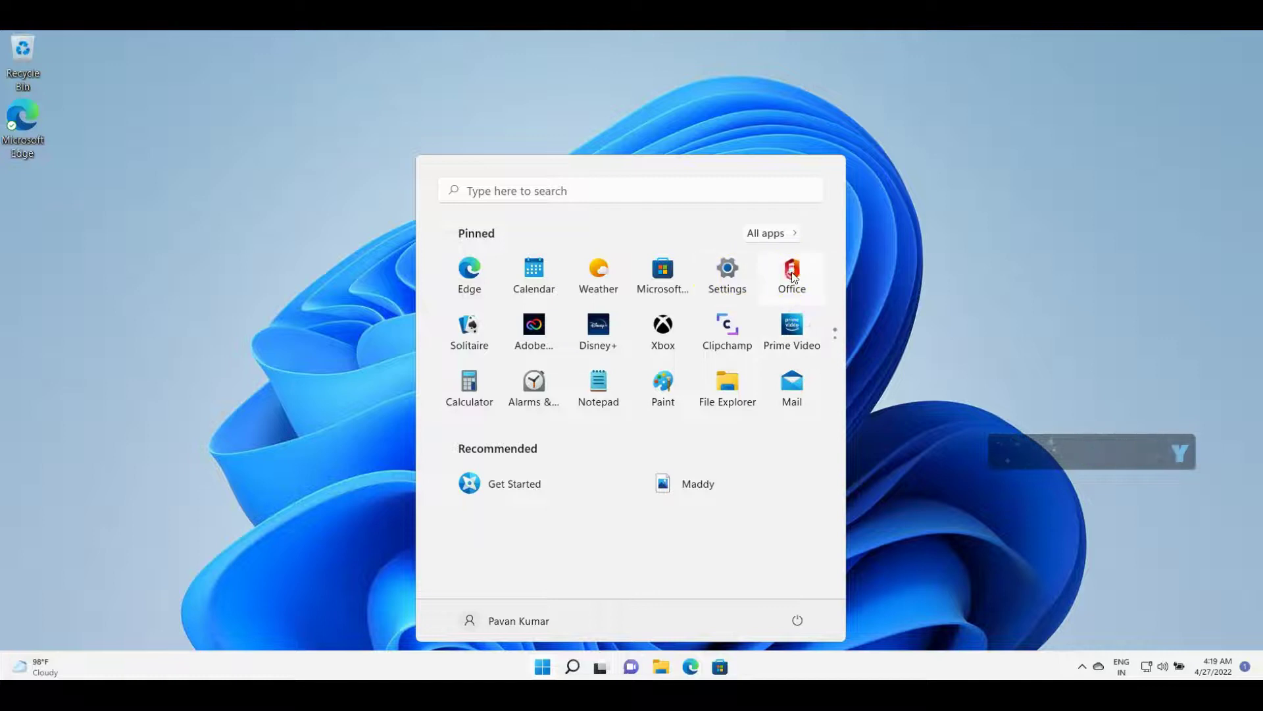
right_click(791, 268)
right_click(469, 326)
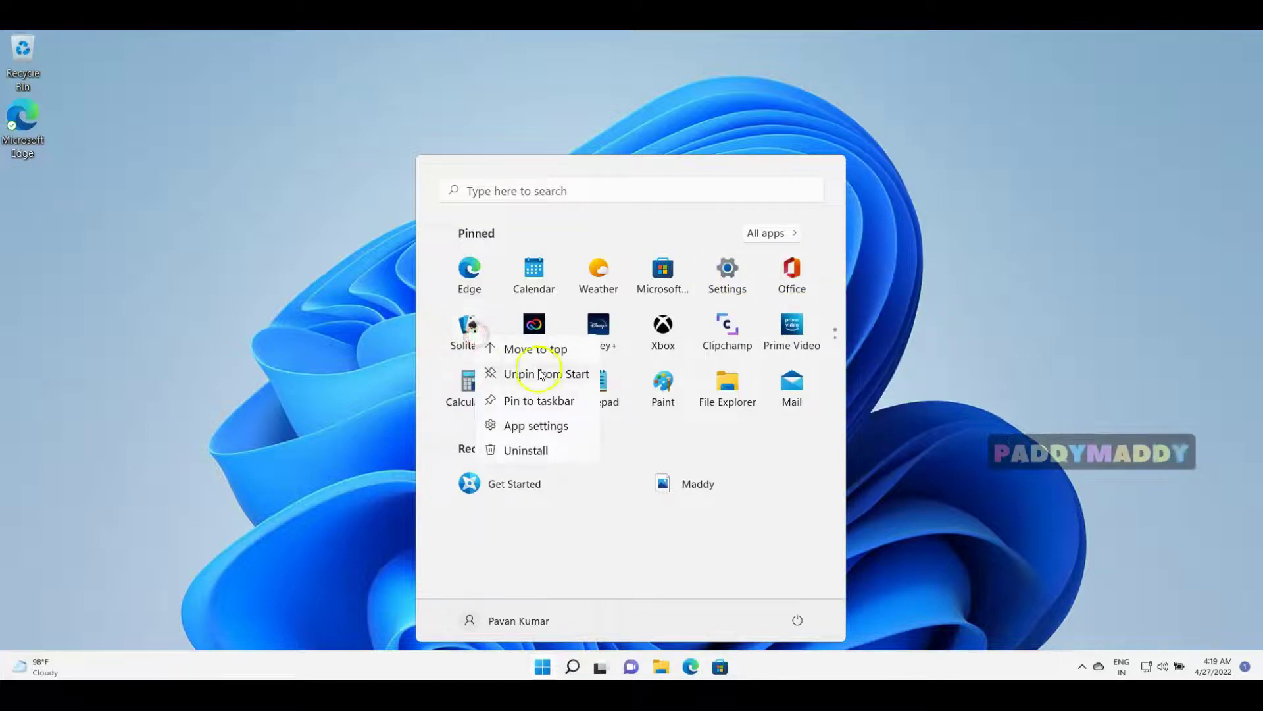
click(546, 372)
right_click(479, 336)
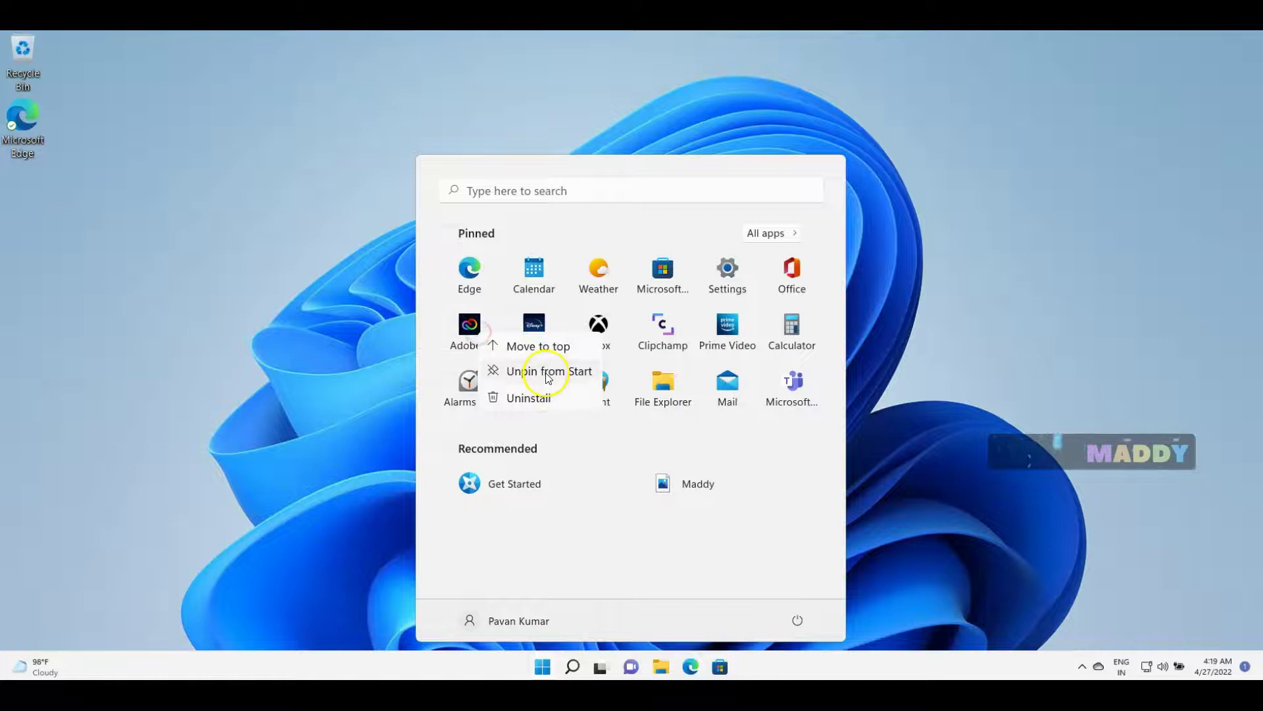
click(543, 369)
right_click(535, 336)
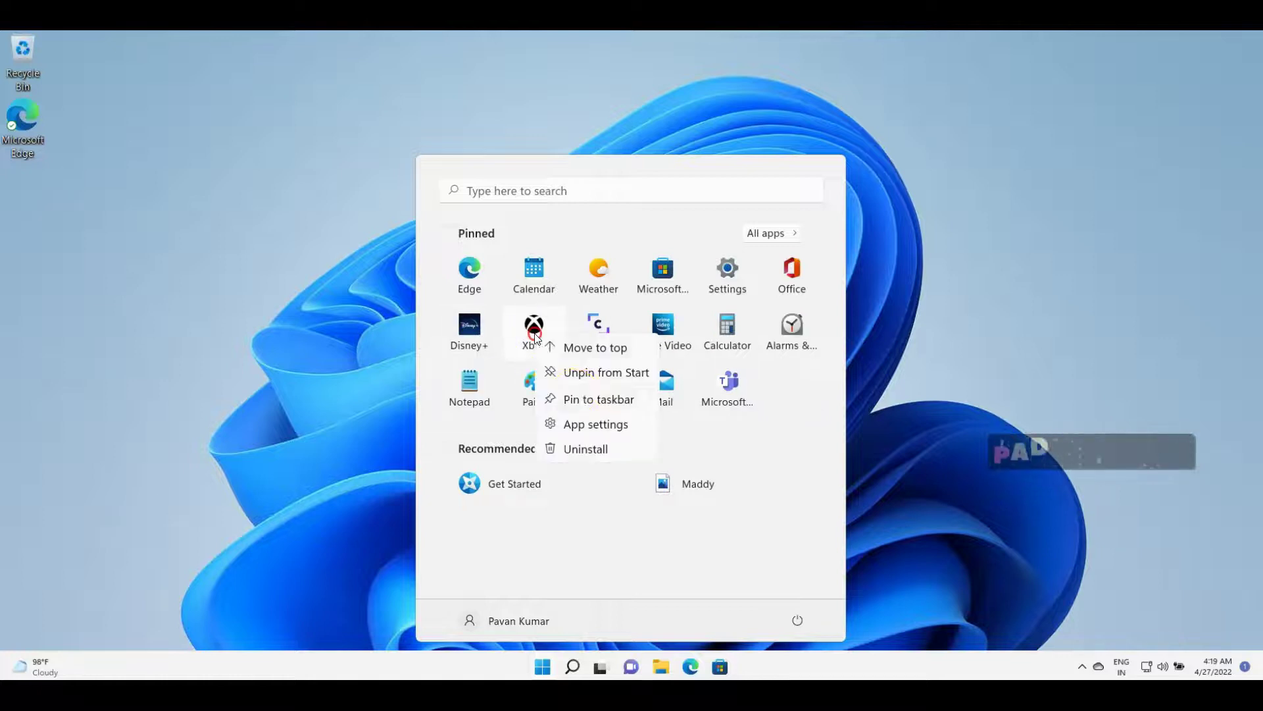
click(589, 374)
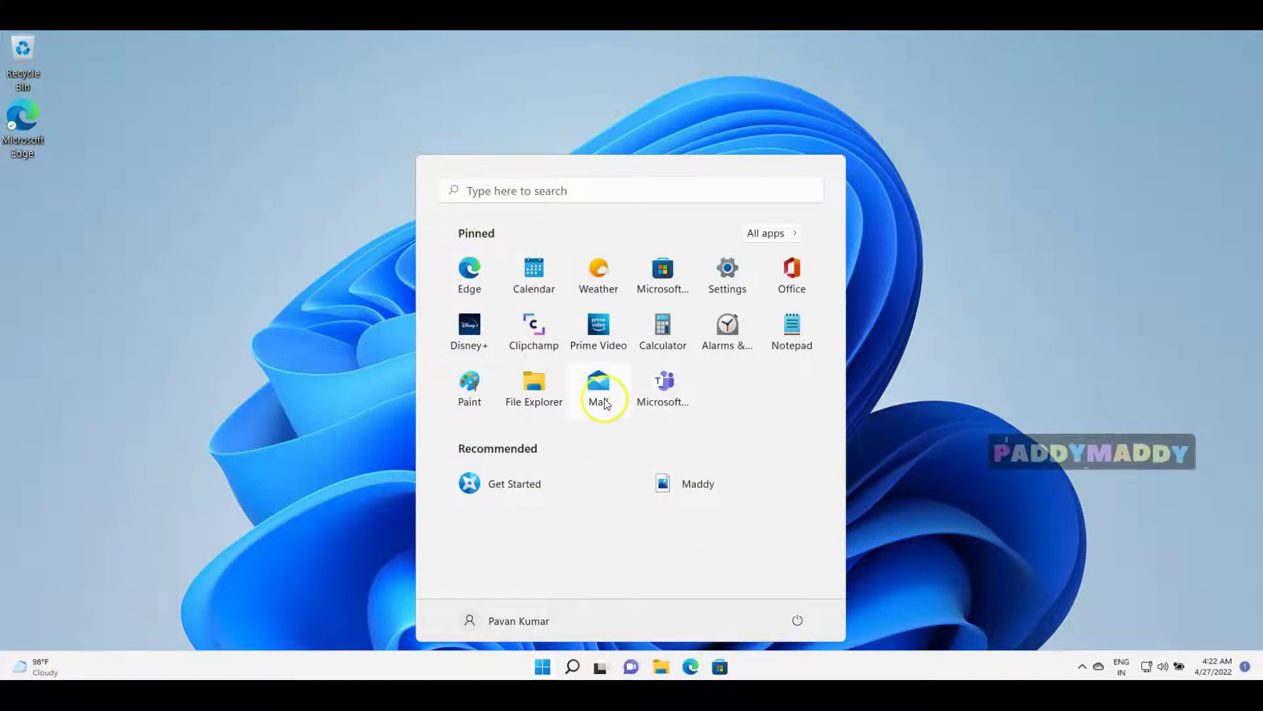
Pin Mail to the taskbar from its Start tile.
right_click(595, 395)
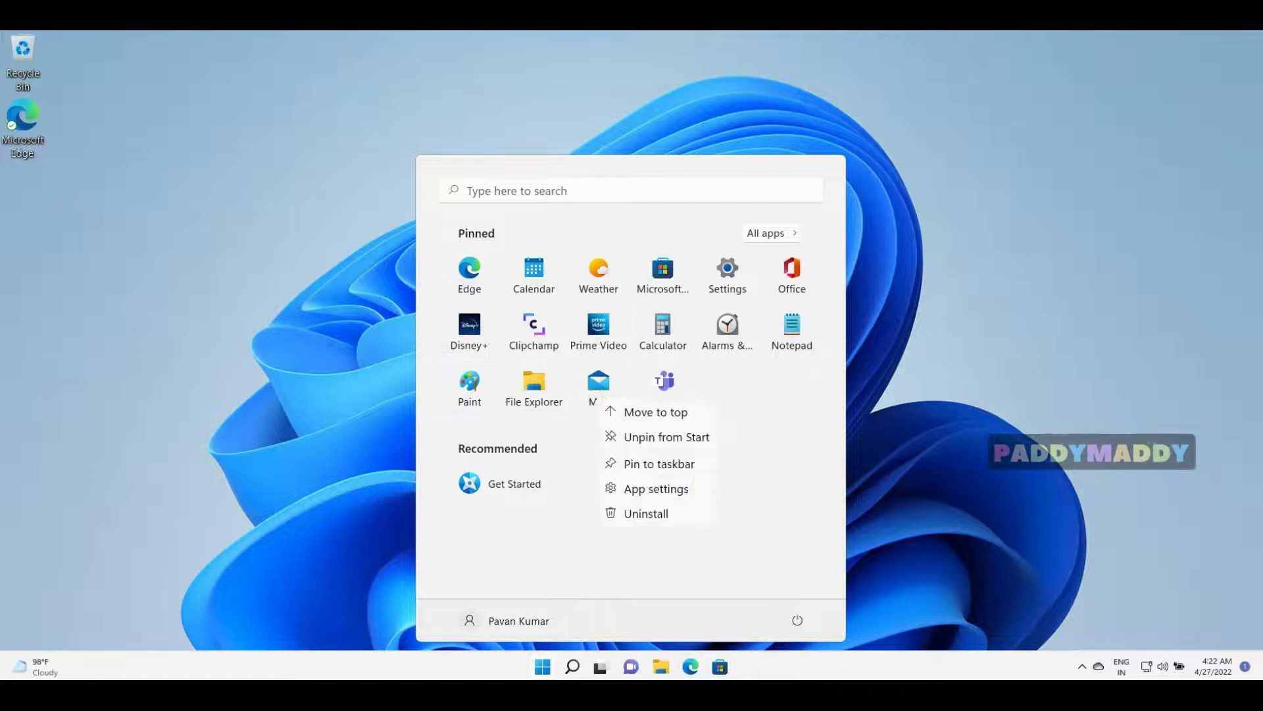
click(678, 464)
click(928, 605)
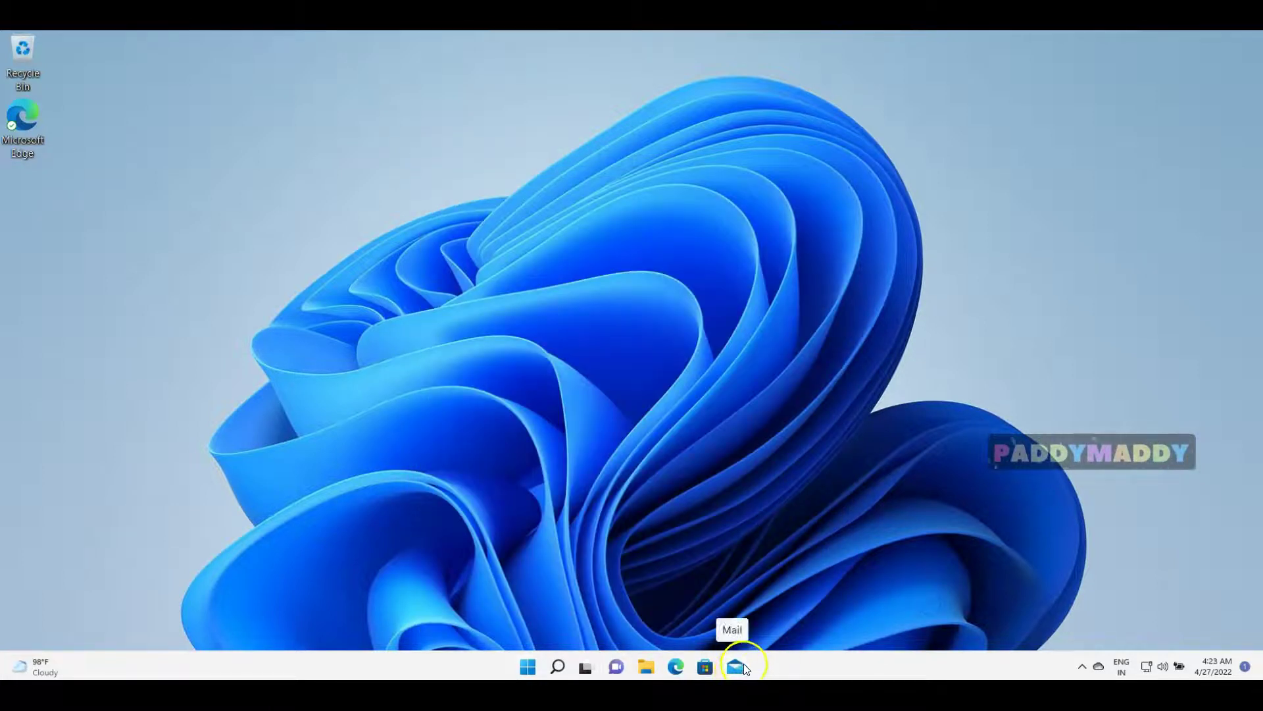
click(800, 601)
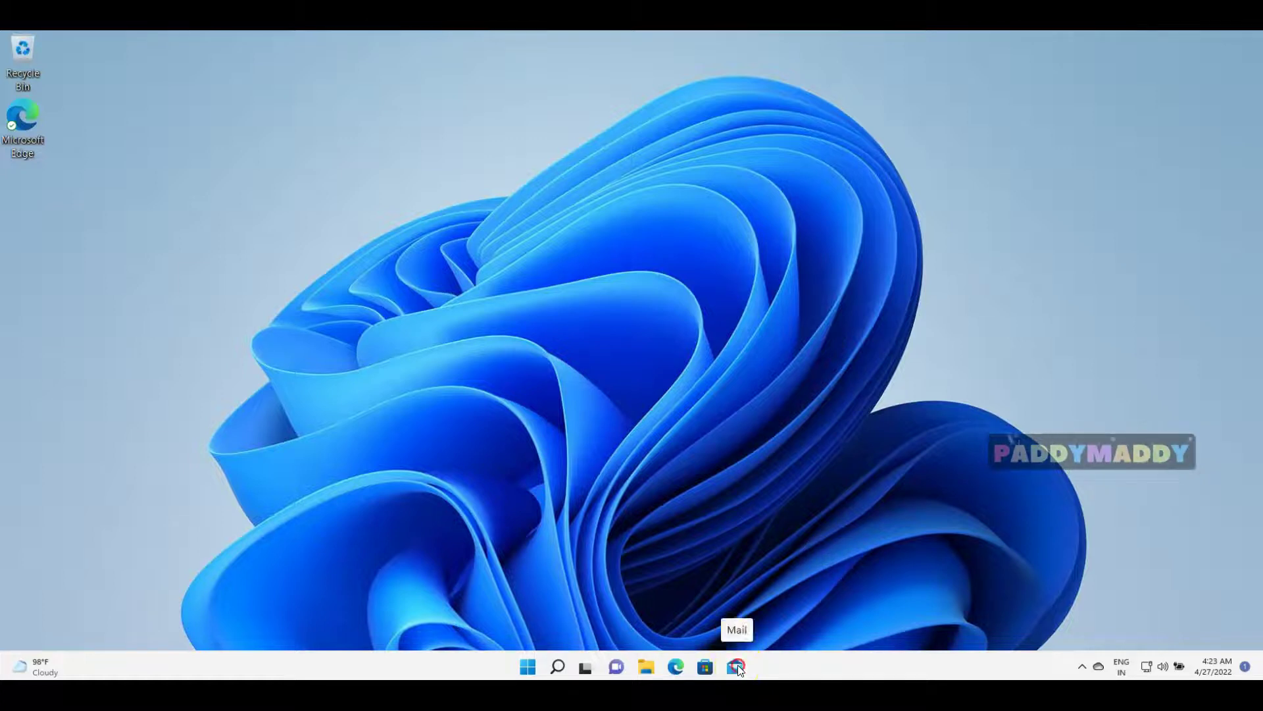
Unpin Mail from the taskbar using its taskbar icon's menu.
right_click(737, 666)
right_click(741, 665)
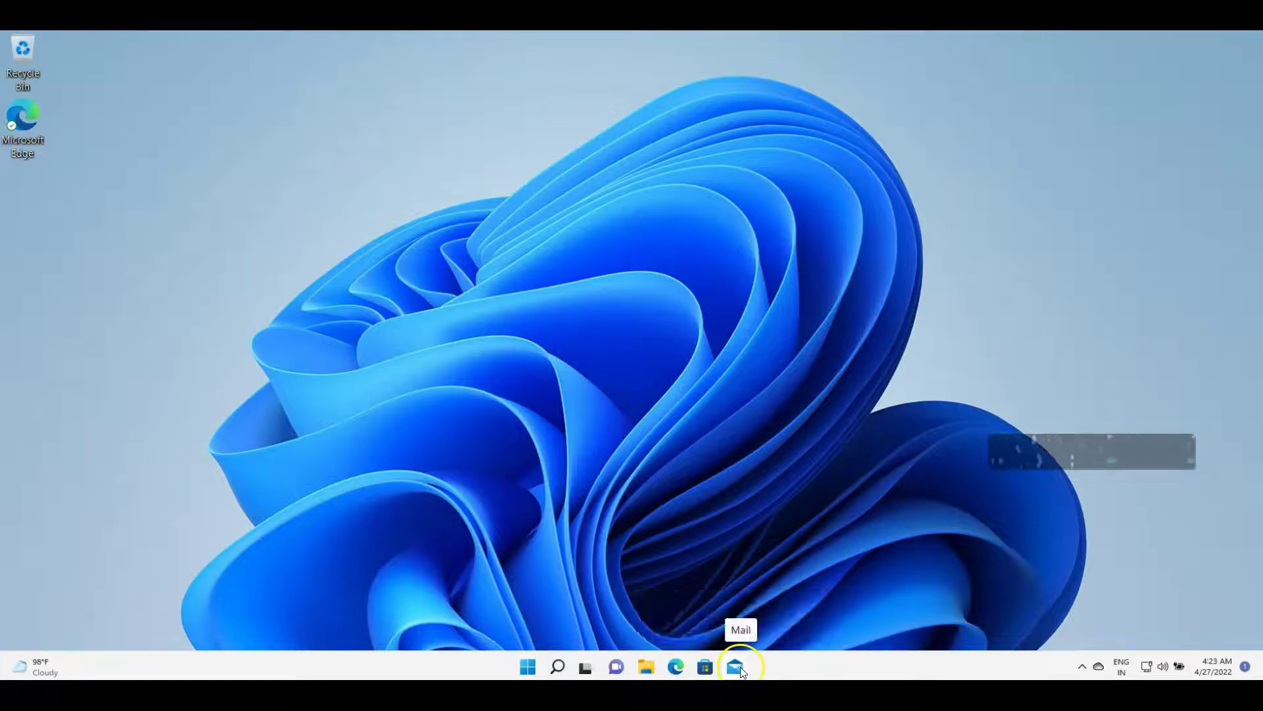
right_click(739, 667)
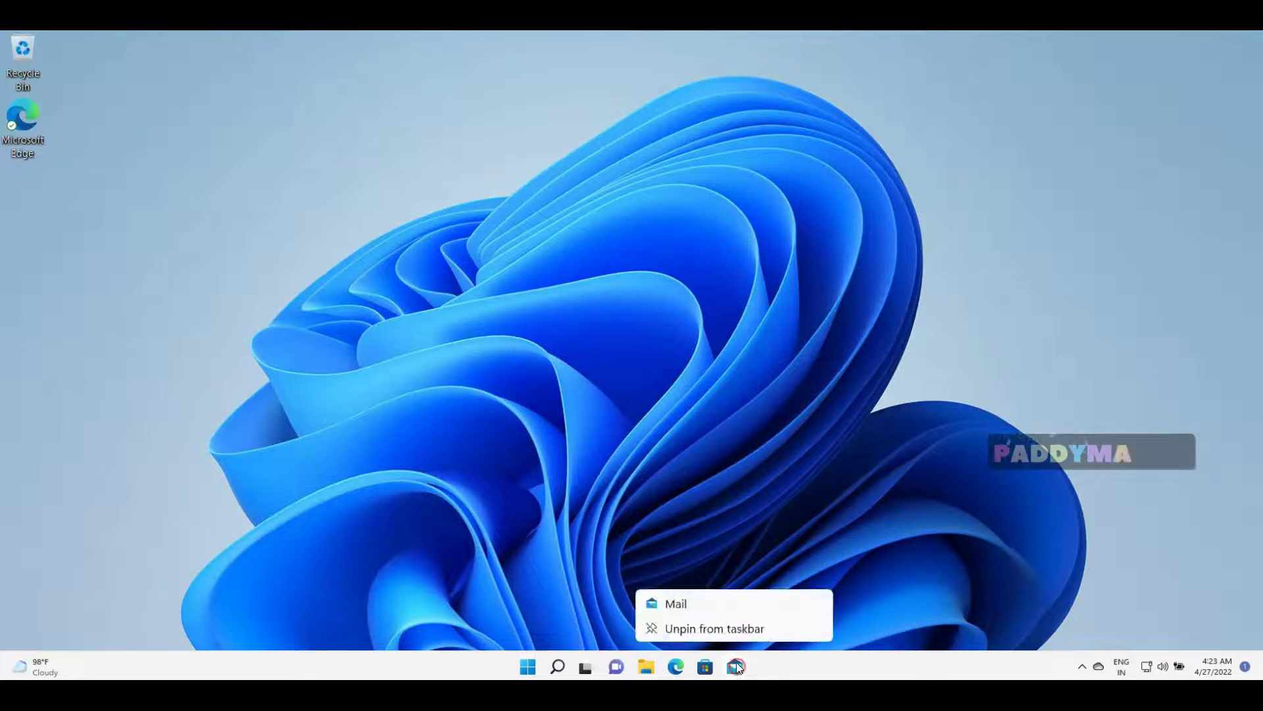
click(705, 630)
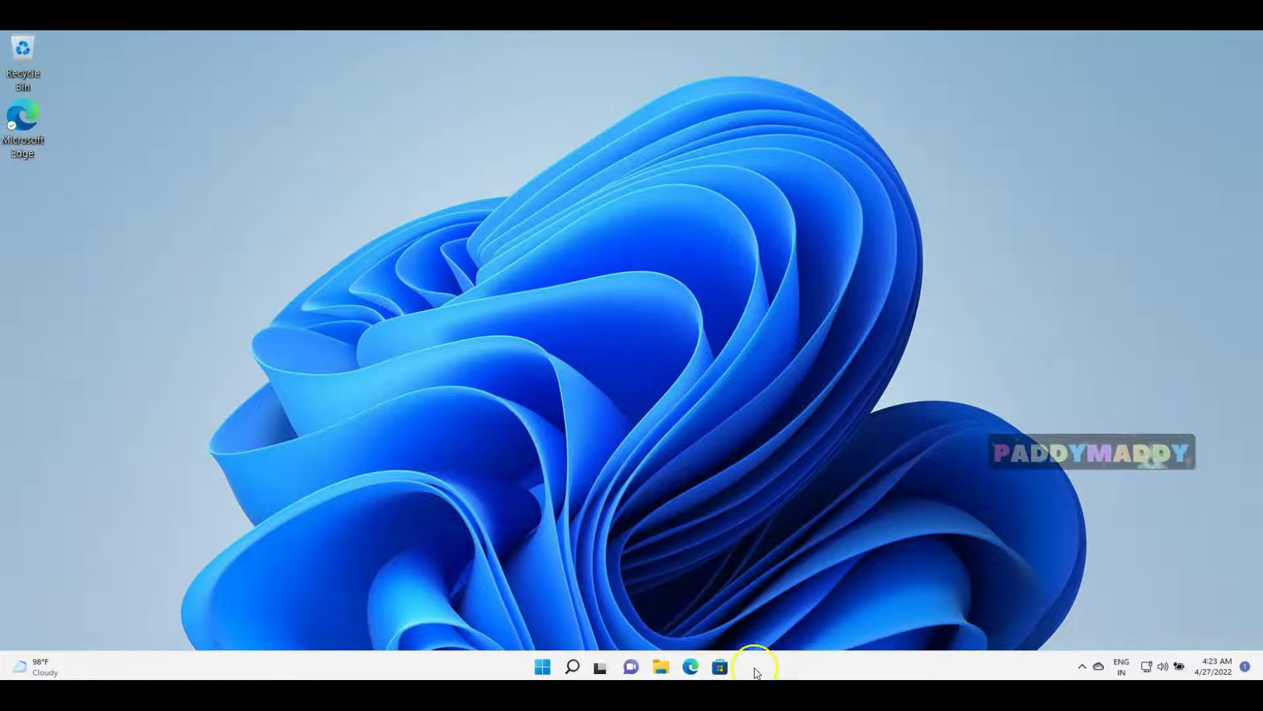
Open Start, browse the All apps list, return to Pinned and close Start.
click(544, 676)
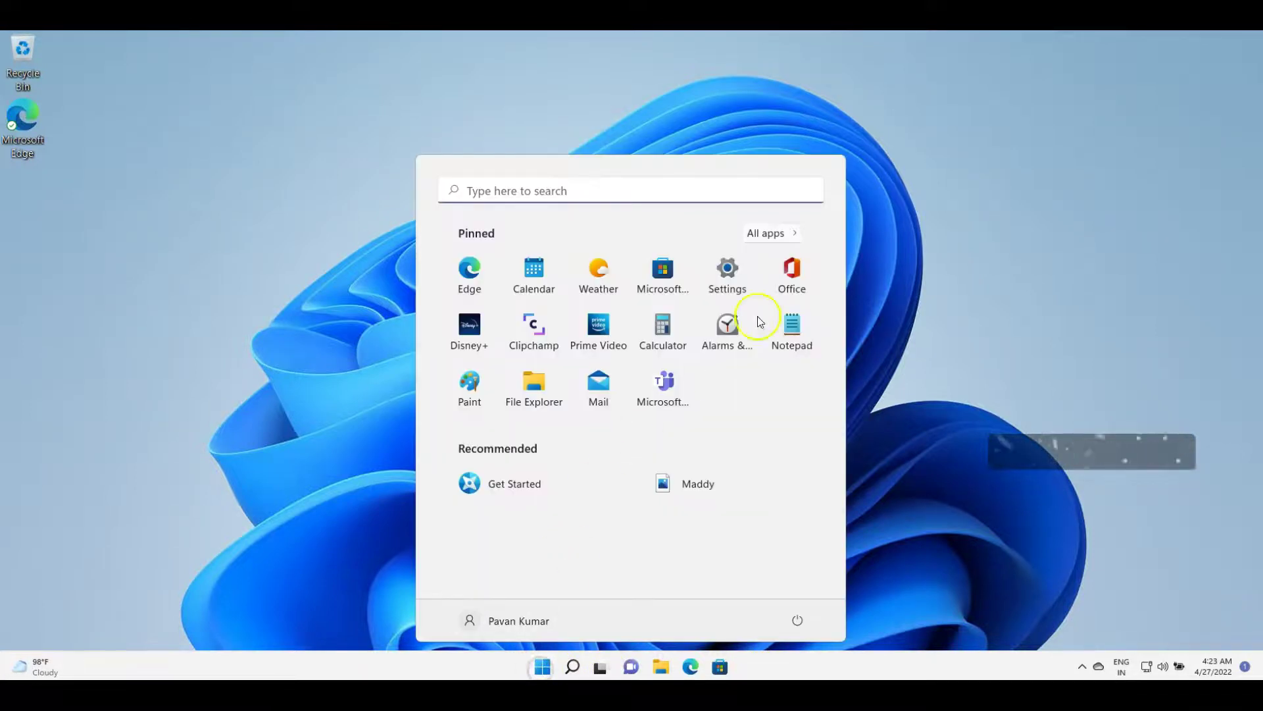
click(778, 235)
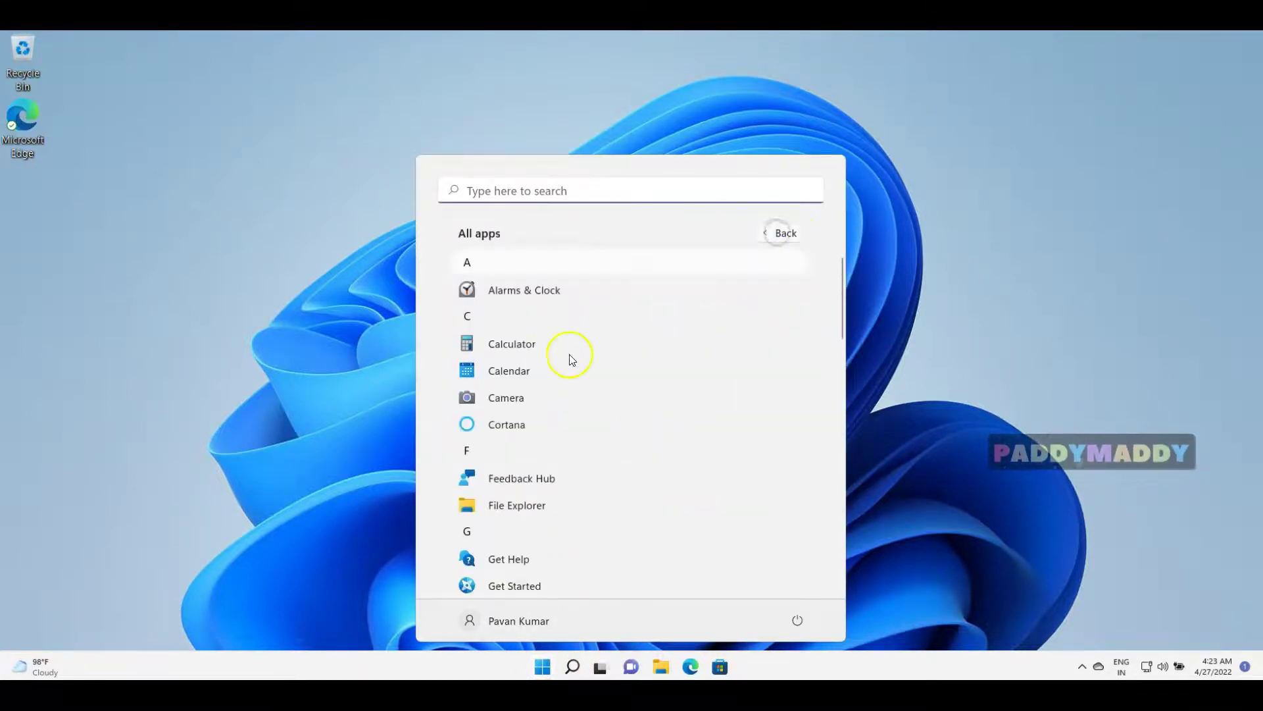
scroll(592, 520, down, 5)
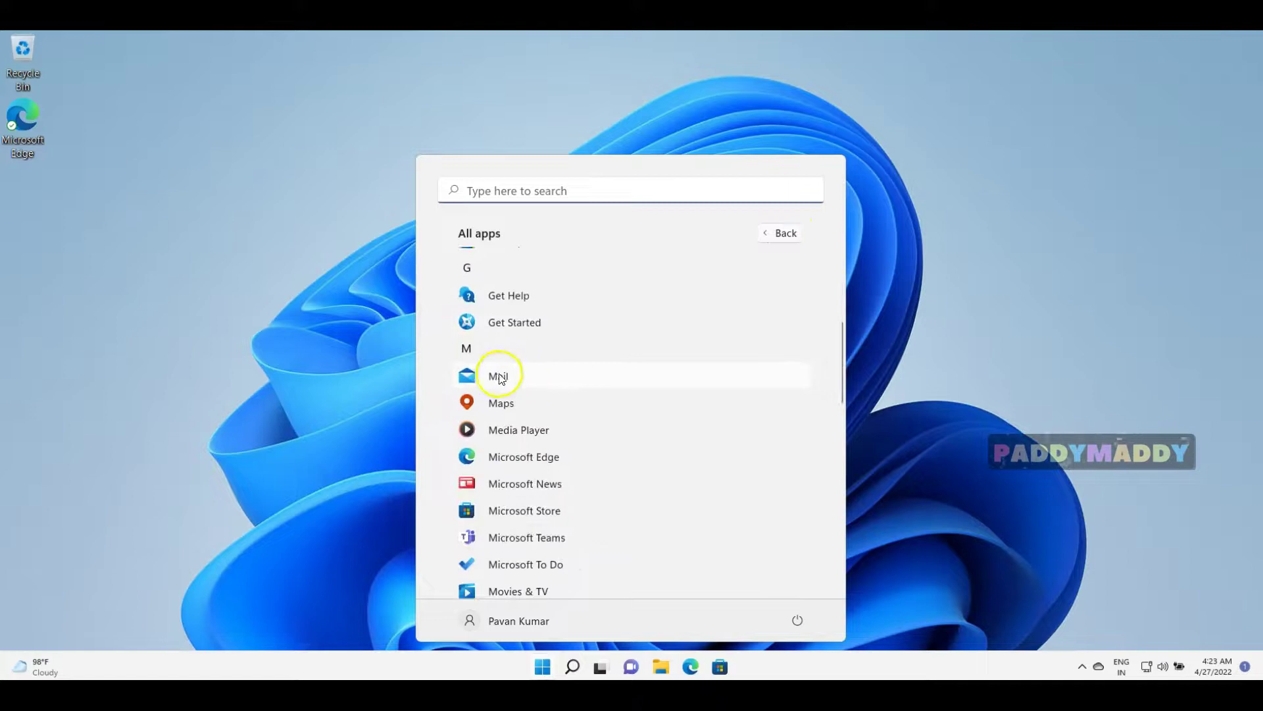
click(785, 234)
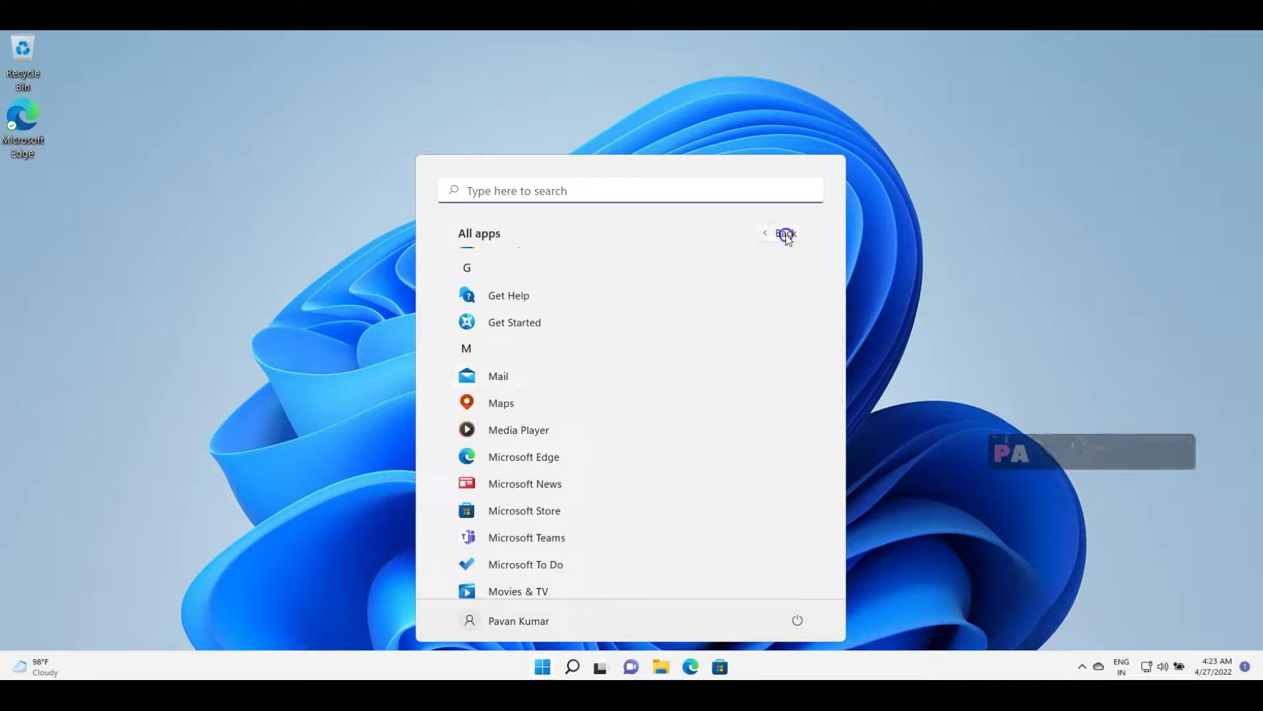
click(766, 673)
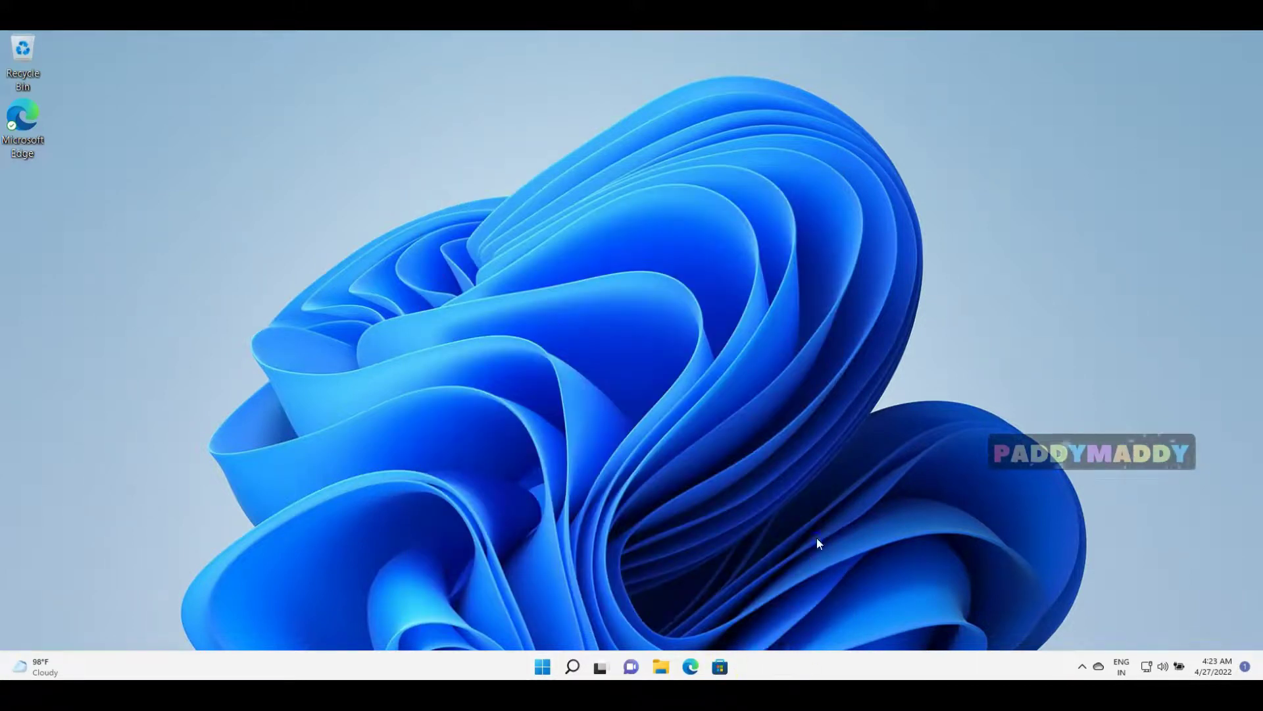
mouse_move(604, 671)
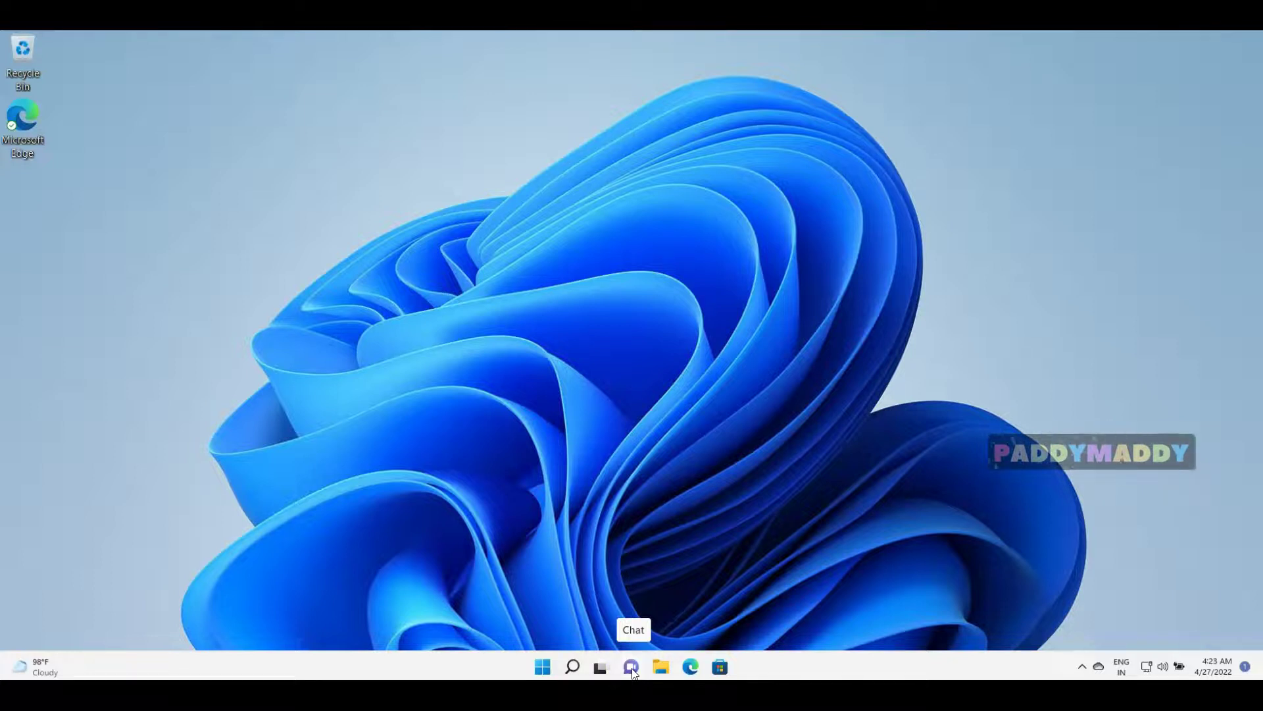
click(633, 668)
click(635, 669)
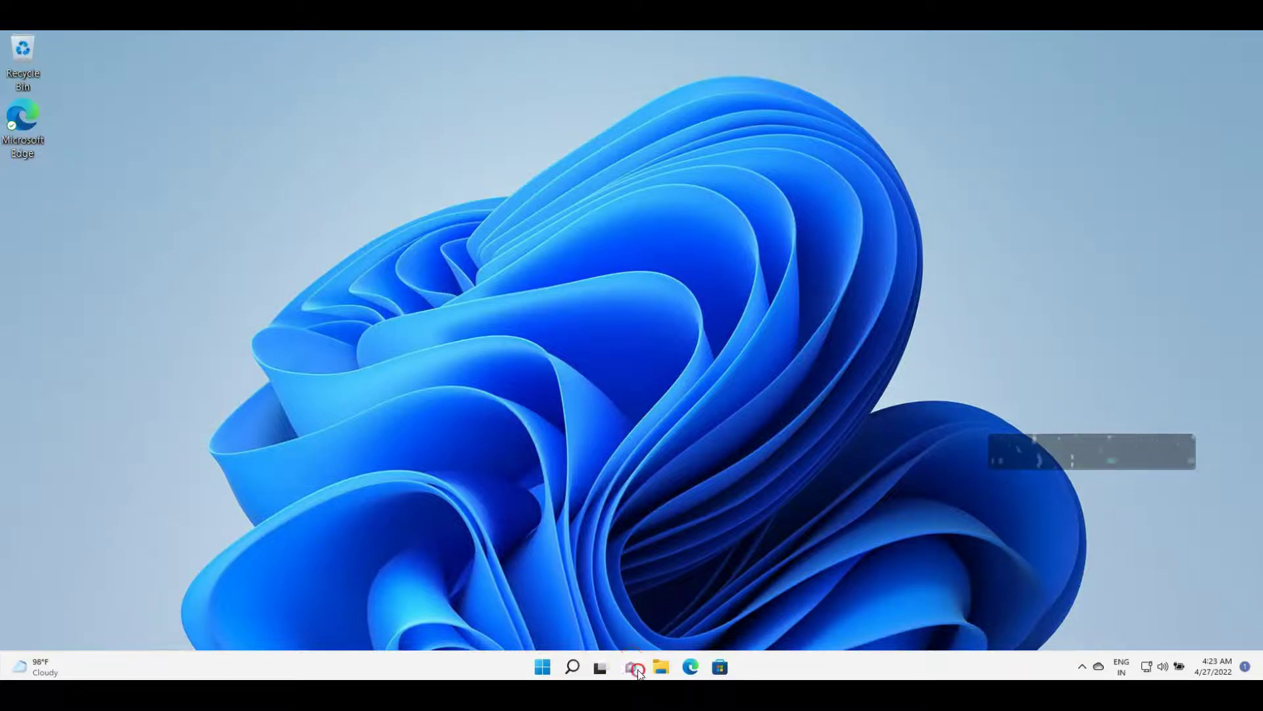
click(701, 669)
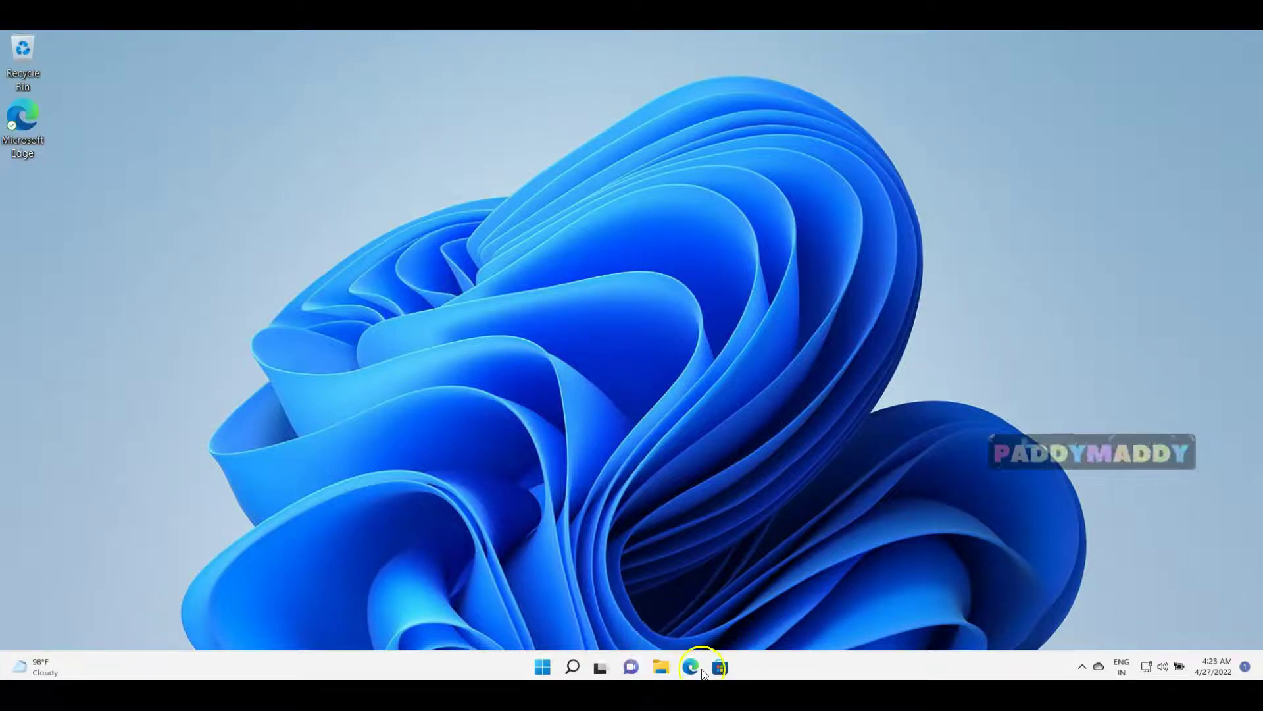
Reach Settings > Personalization > Taskbar through the taskbar's Taskbar settings option.
right_click(796, 668)
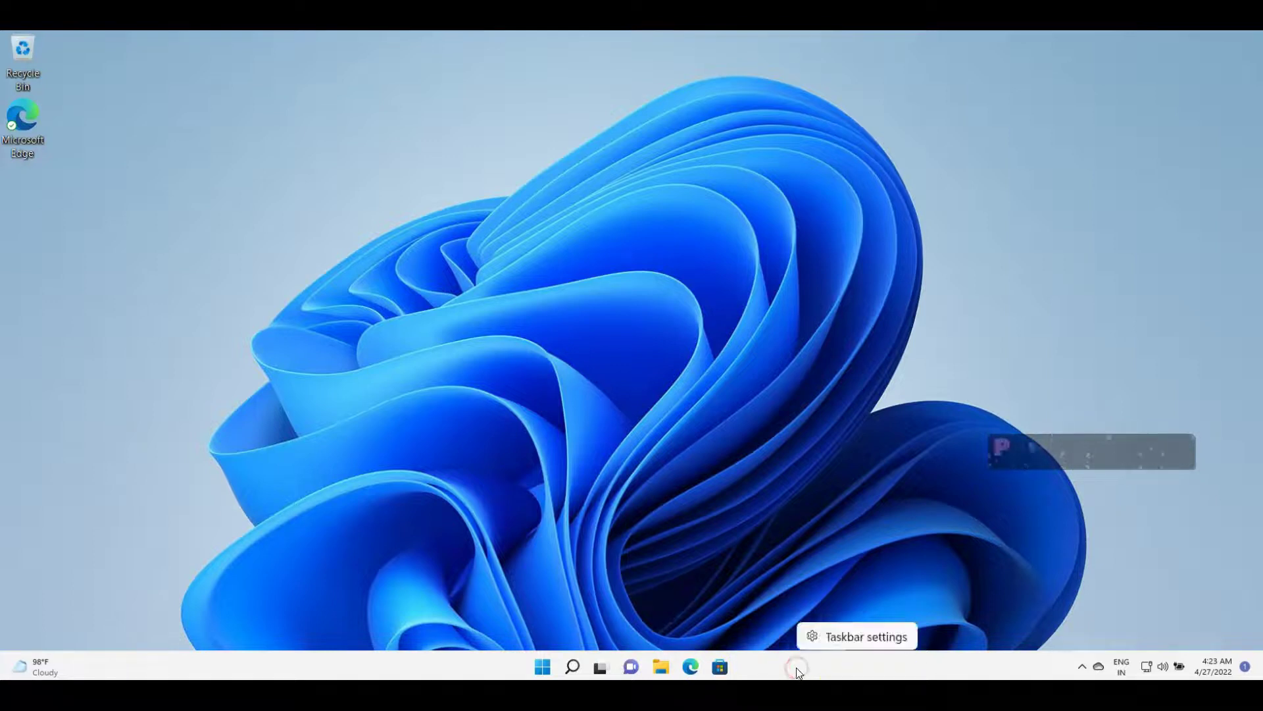
click(859, 642)
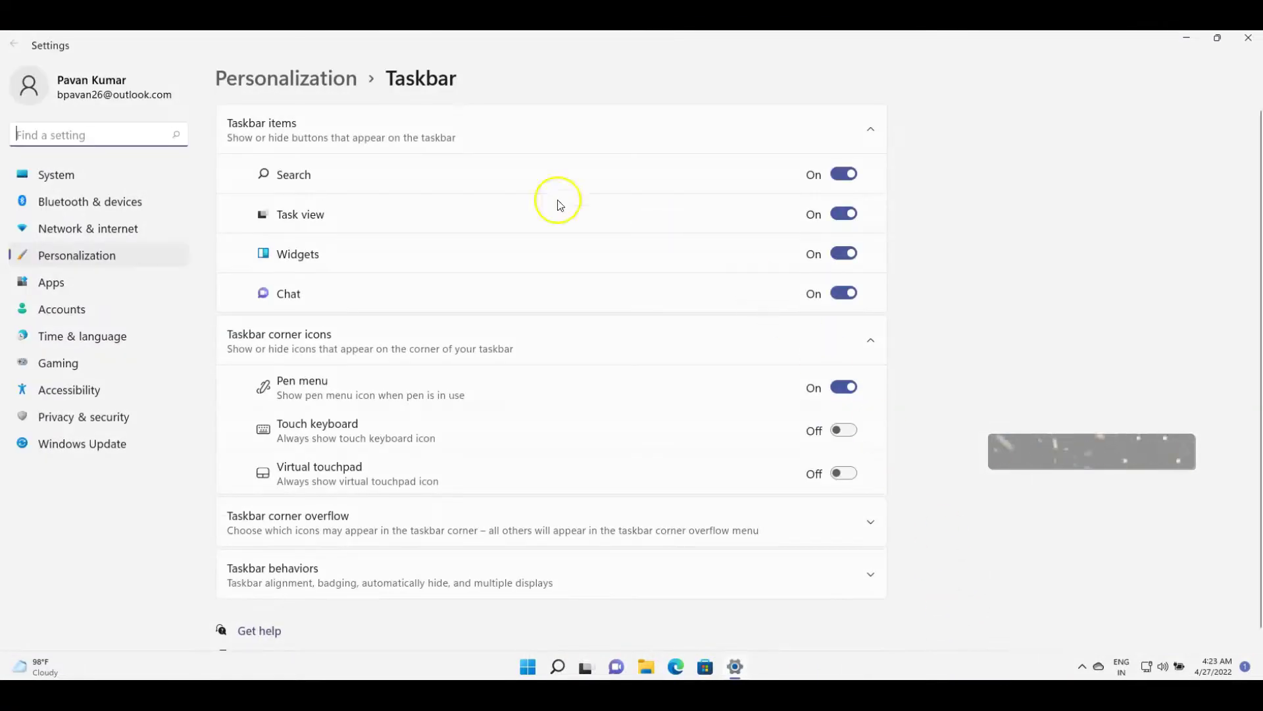
click(101, 251)
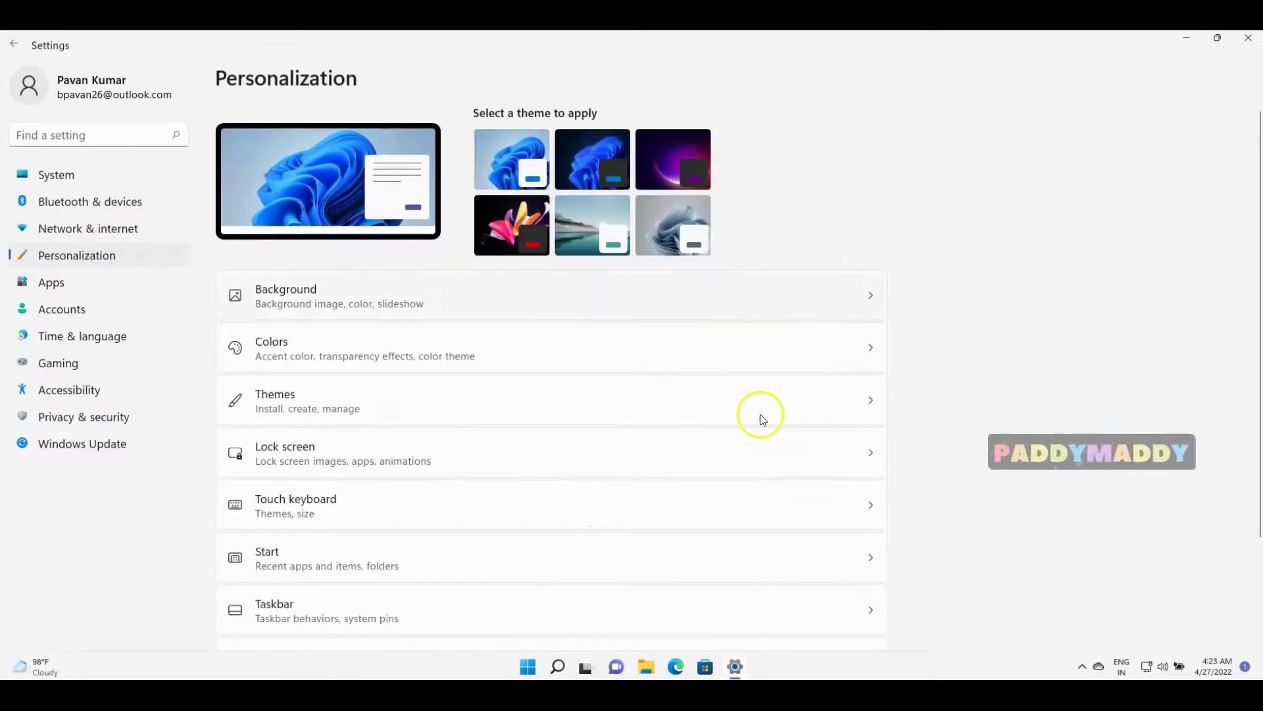
click(341, 604)
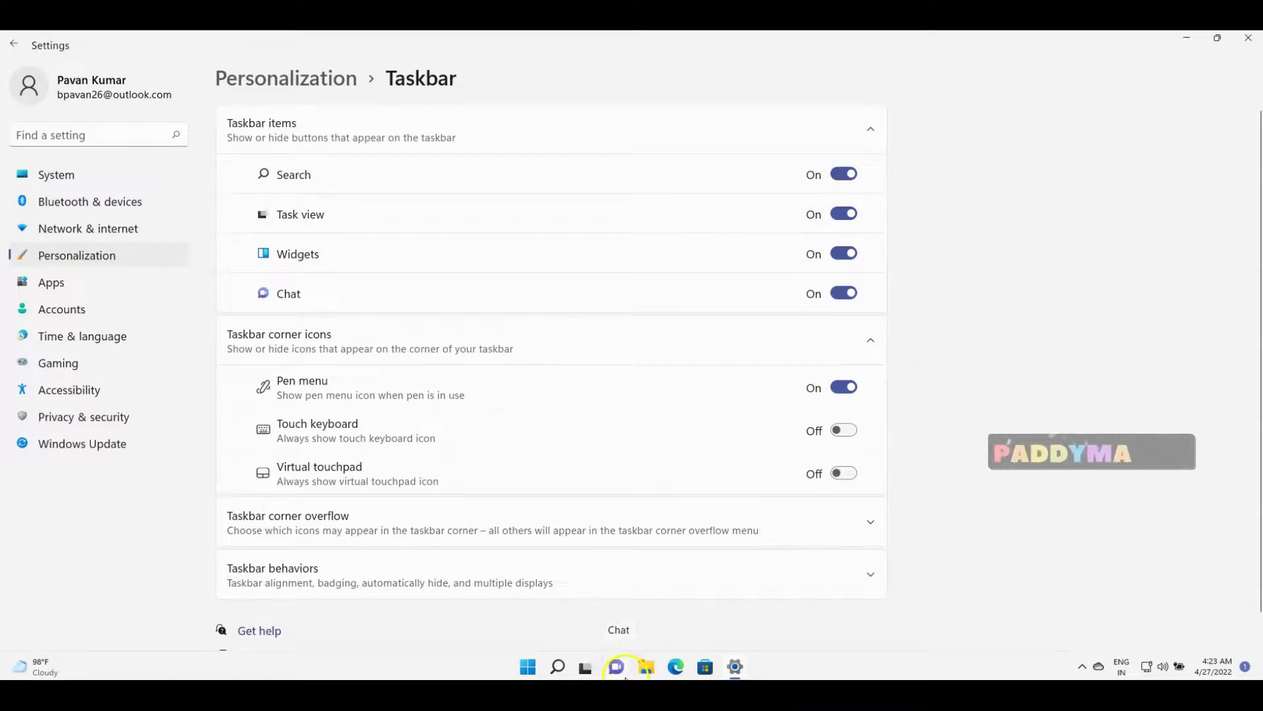
Turn Chat off on the taskbar, and switch the Search button off and back on.
click(842, 294)
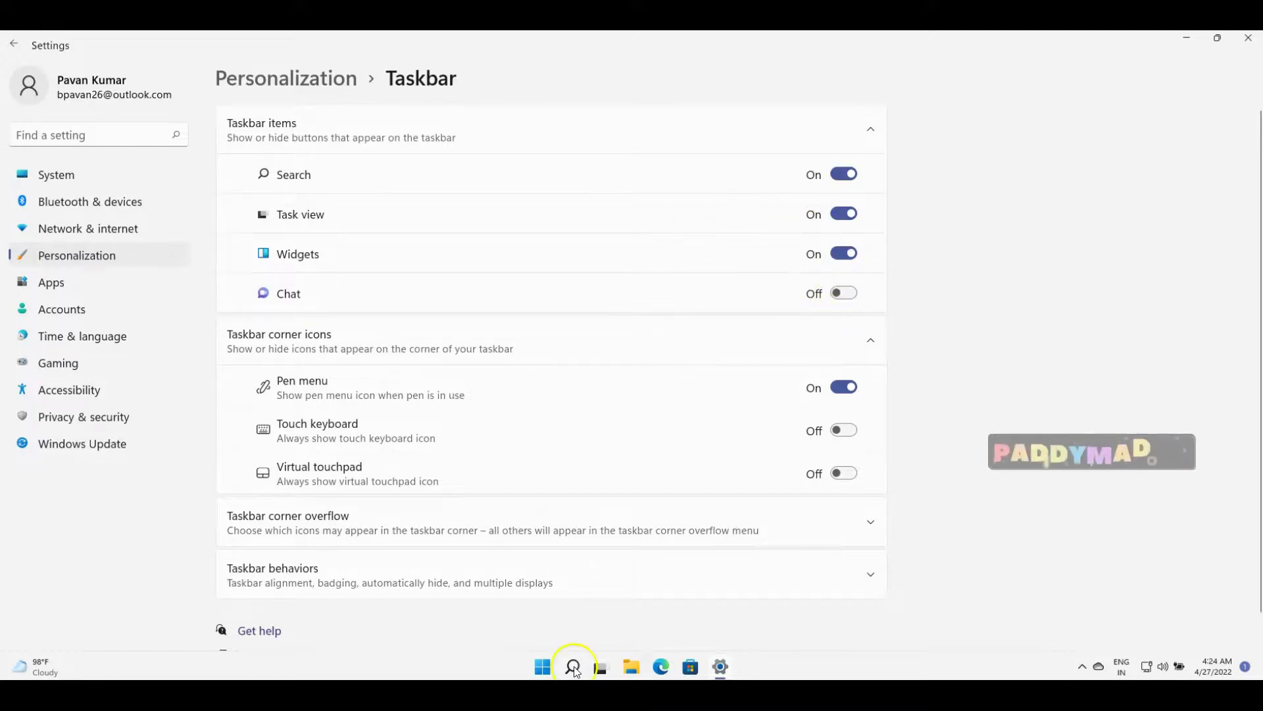
click(843, 174)
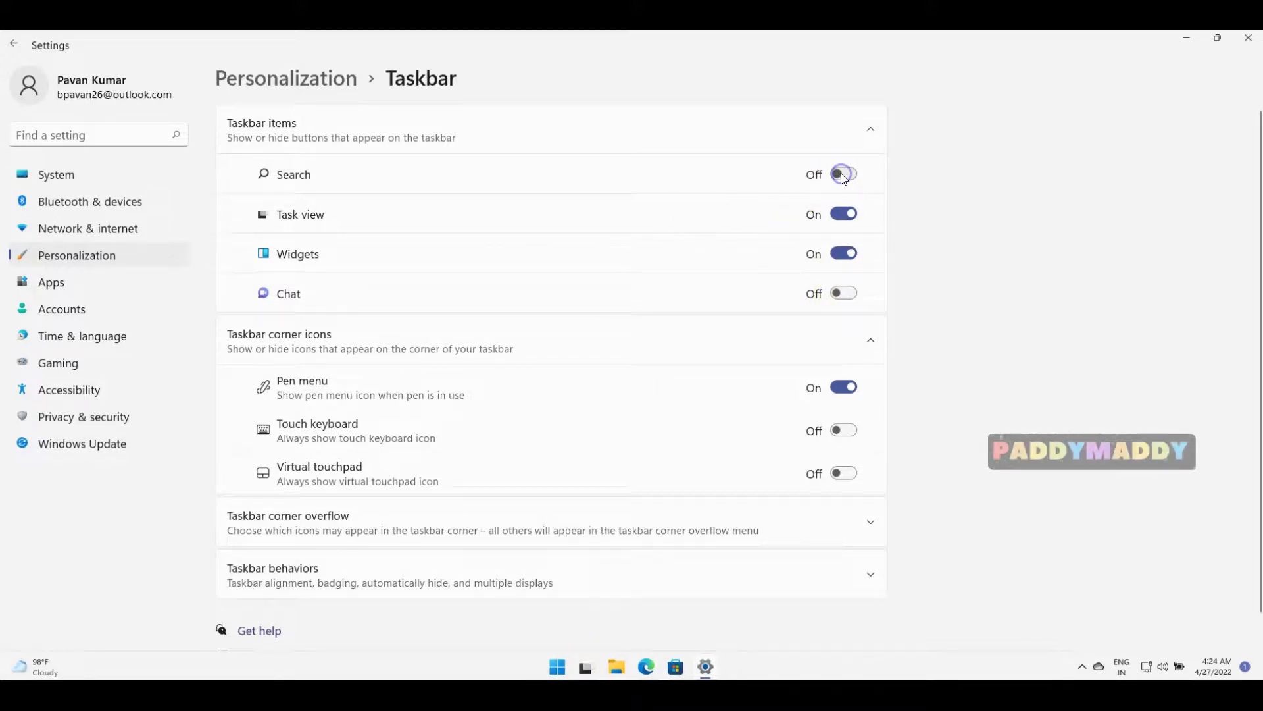
click(843, 174)
Switch the Task view button off and back on, then bring up Task view's desktops overview.
click(843, 214)
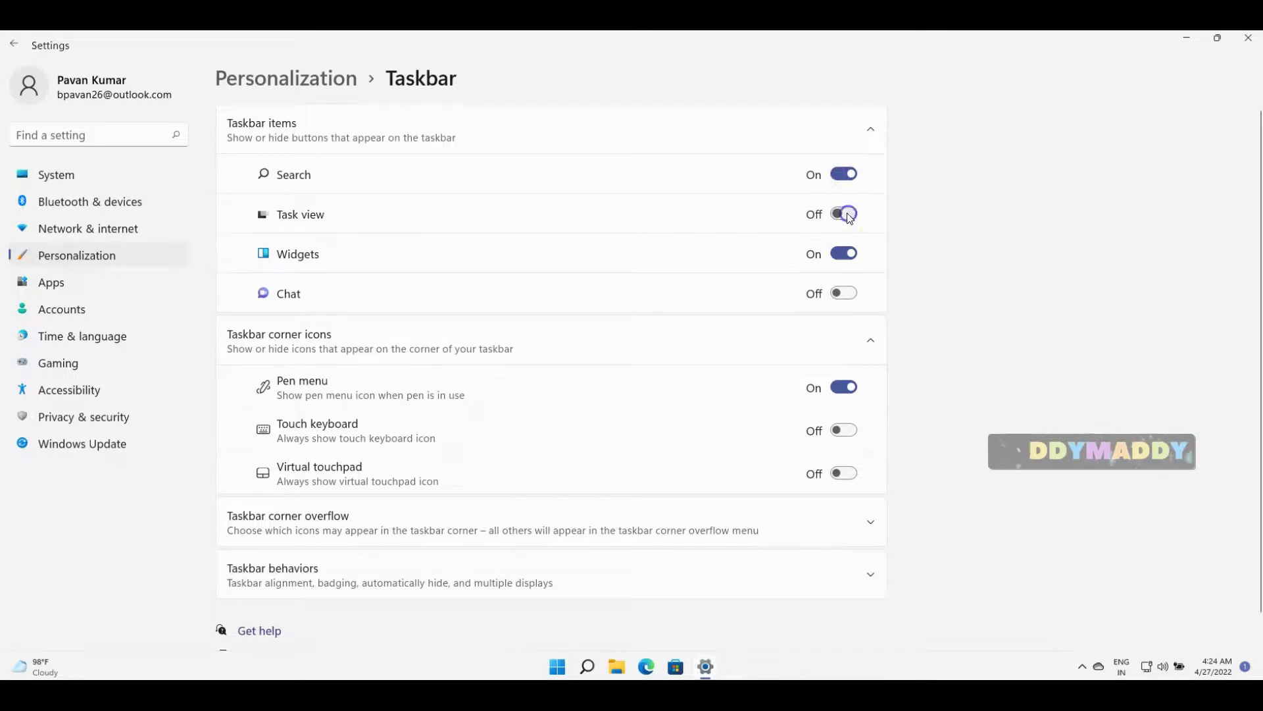
click(843, 213)
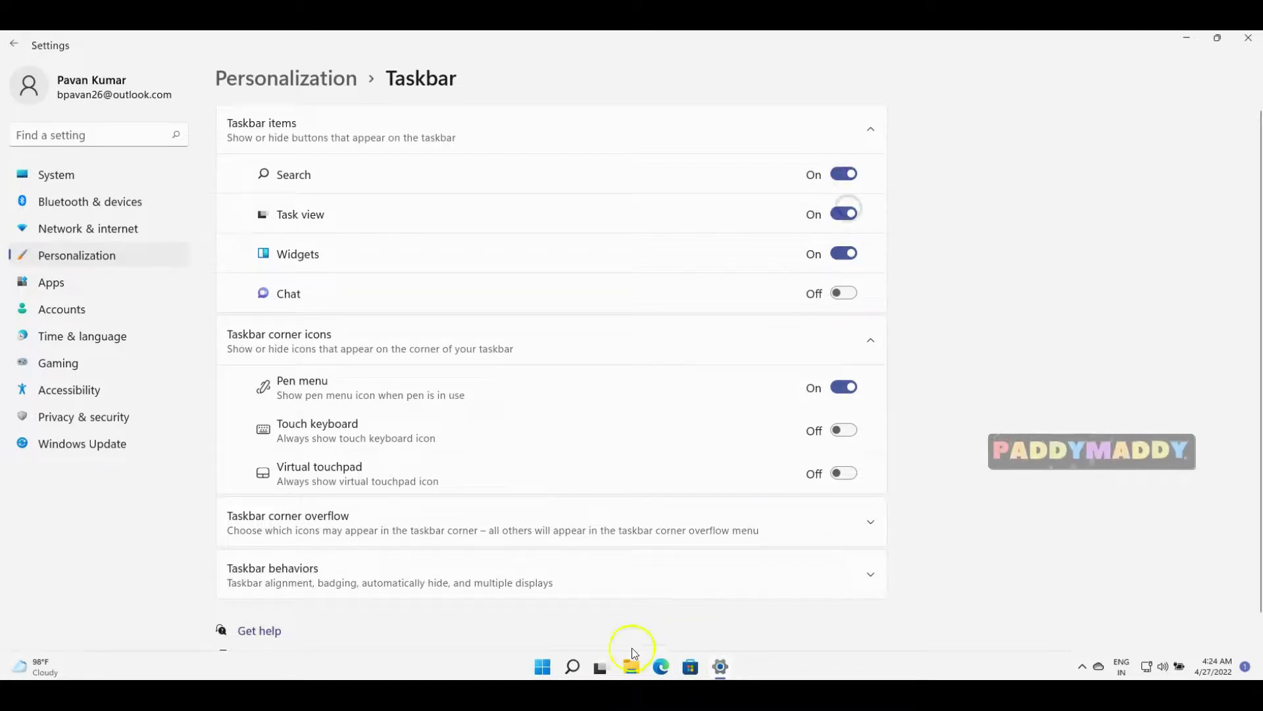
click(600, 667)
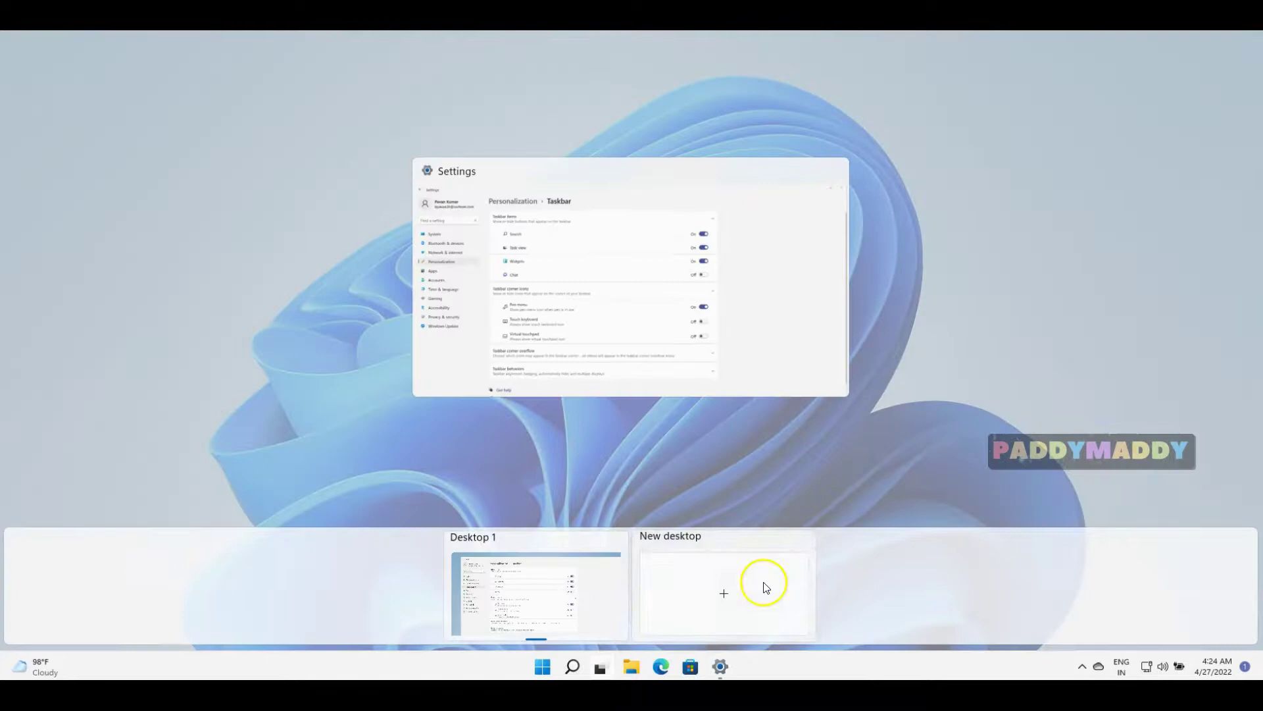
Close Task view, reopen it to see Desktop 1 and New desktop, then close it again.
click(602, 668)
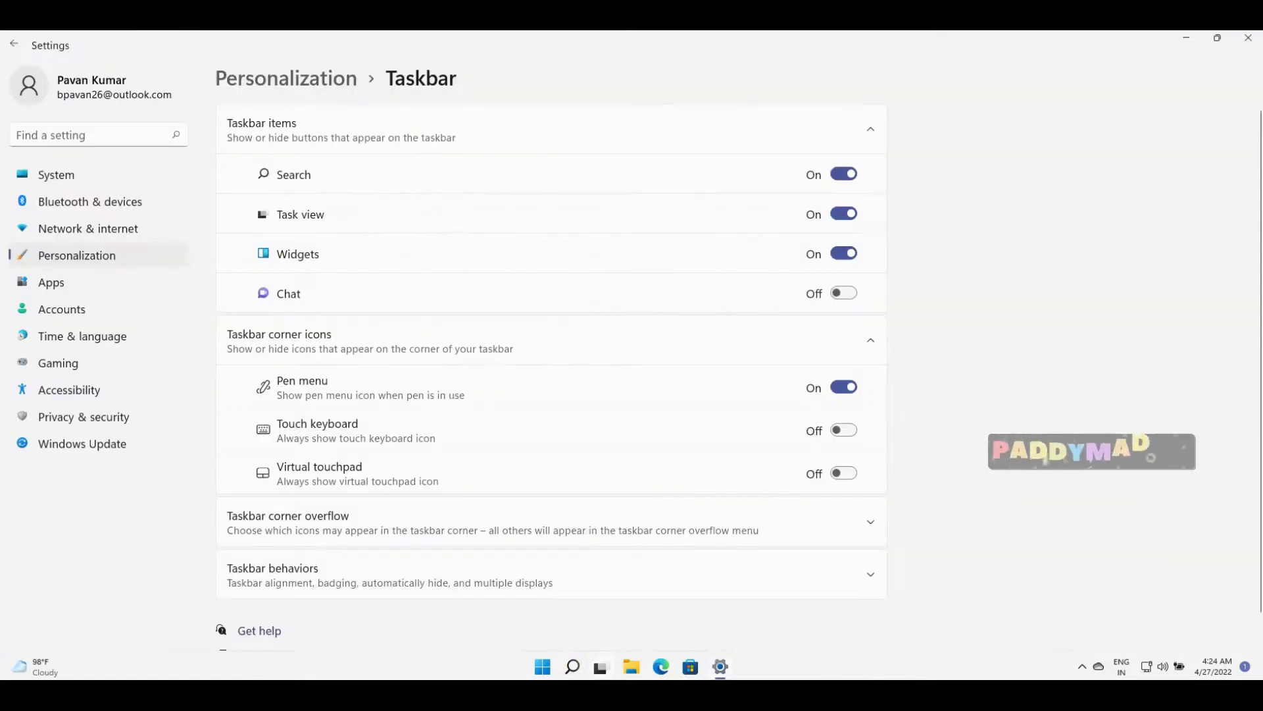
click(603, 669)
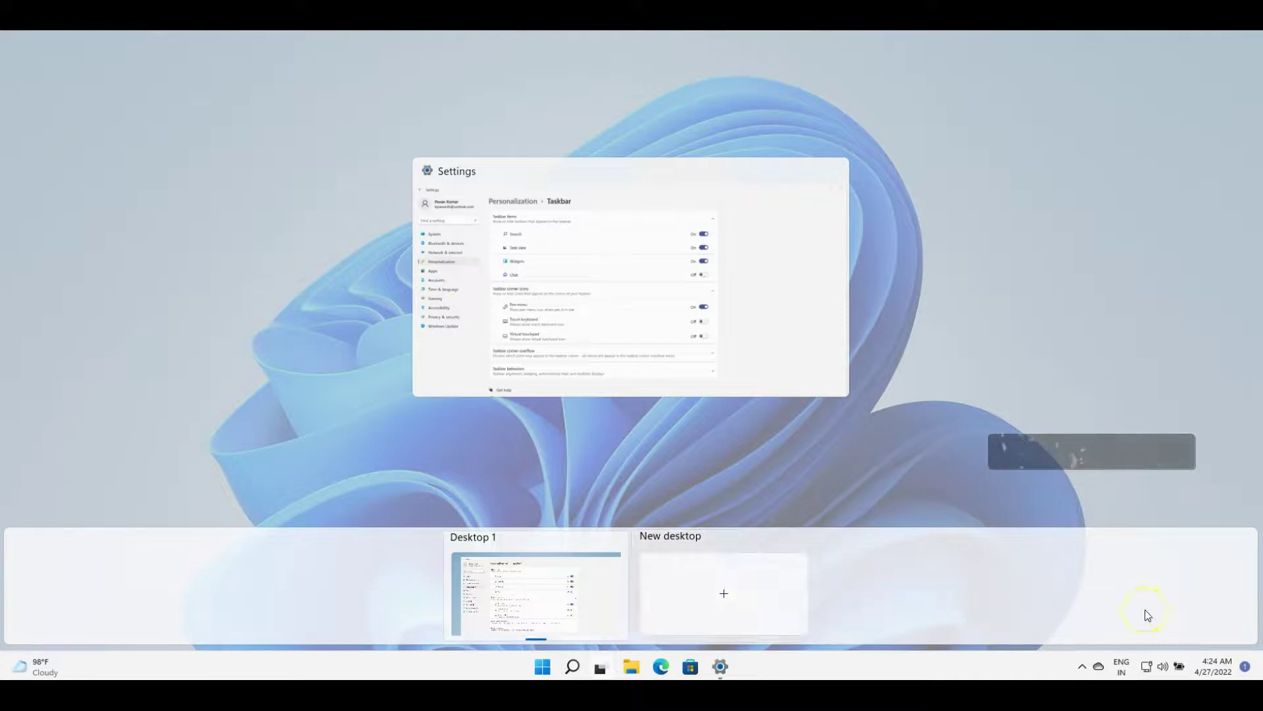
click(600, 671)
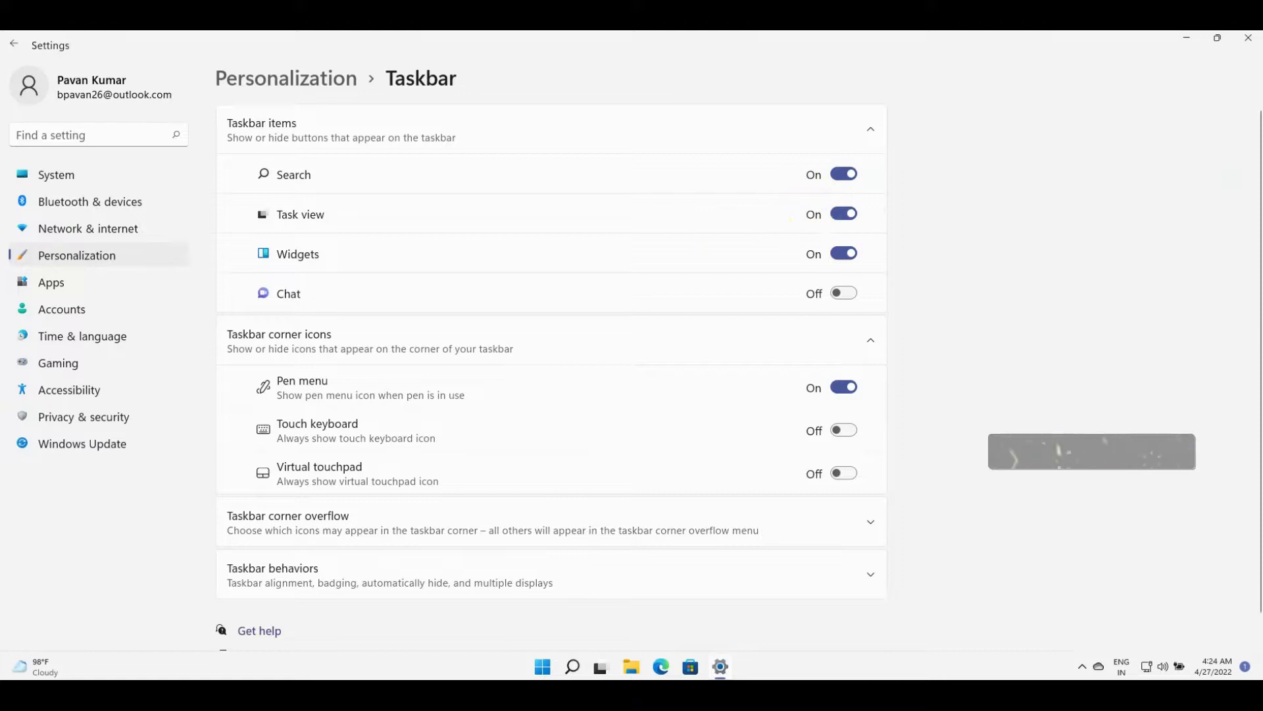
Open the Widgets board, scroll through the news feed, and close it.
click(77, 664)
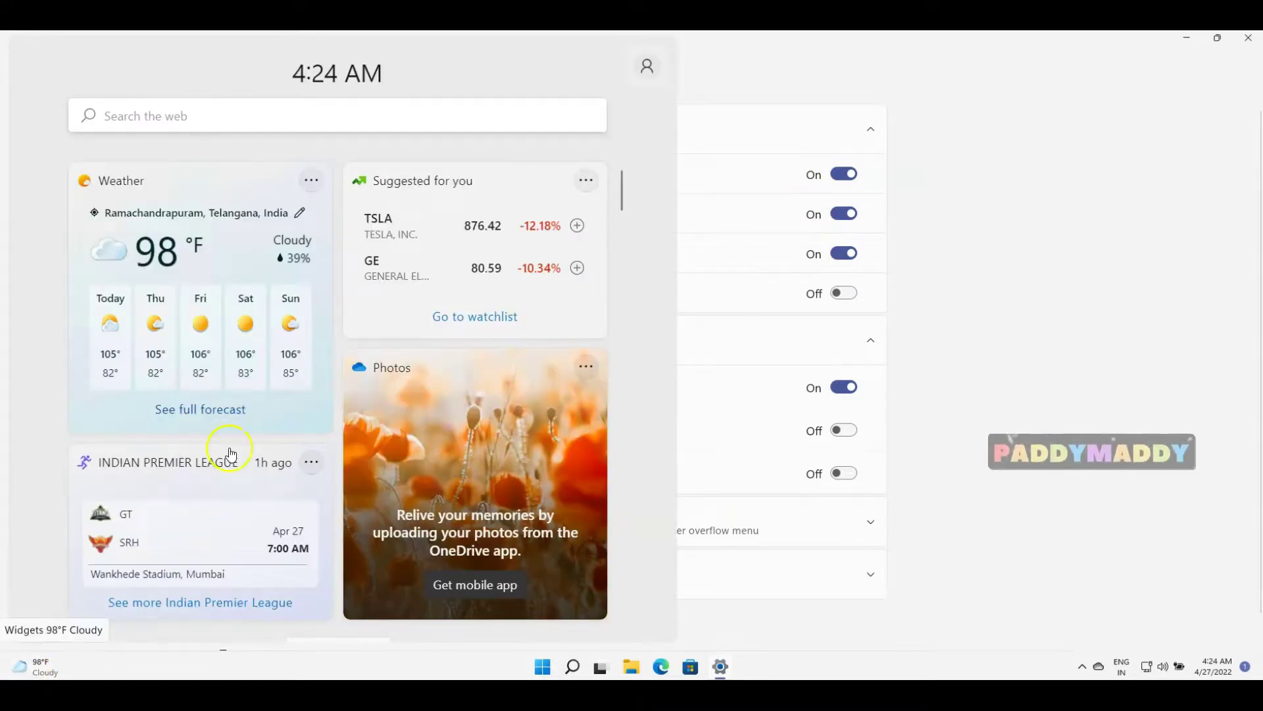
scroll(263, 513, down, 5)
scroll(276, 539, down, 15)
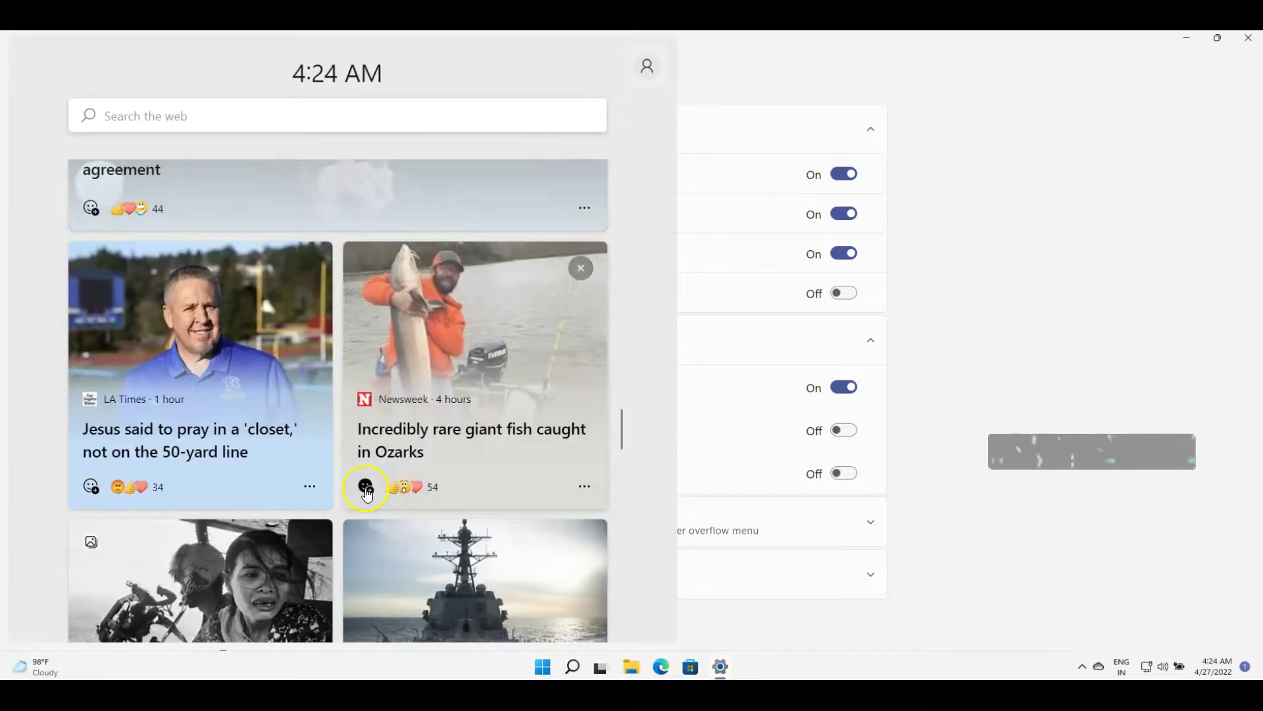
scroll(485, 437, down, 4)
click(838, 479)
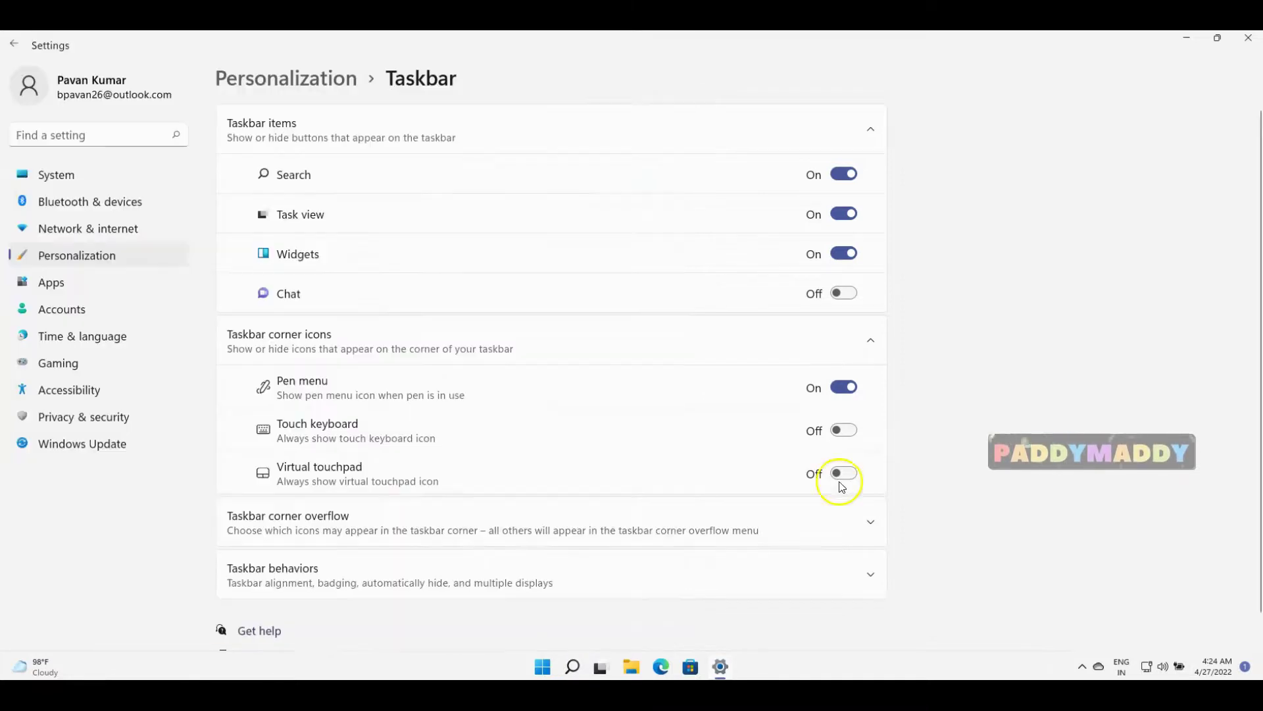
Leave the Widgets taskbar toggle Off after a brief on-off check, then return to Personalization.
click(844, 255)
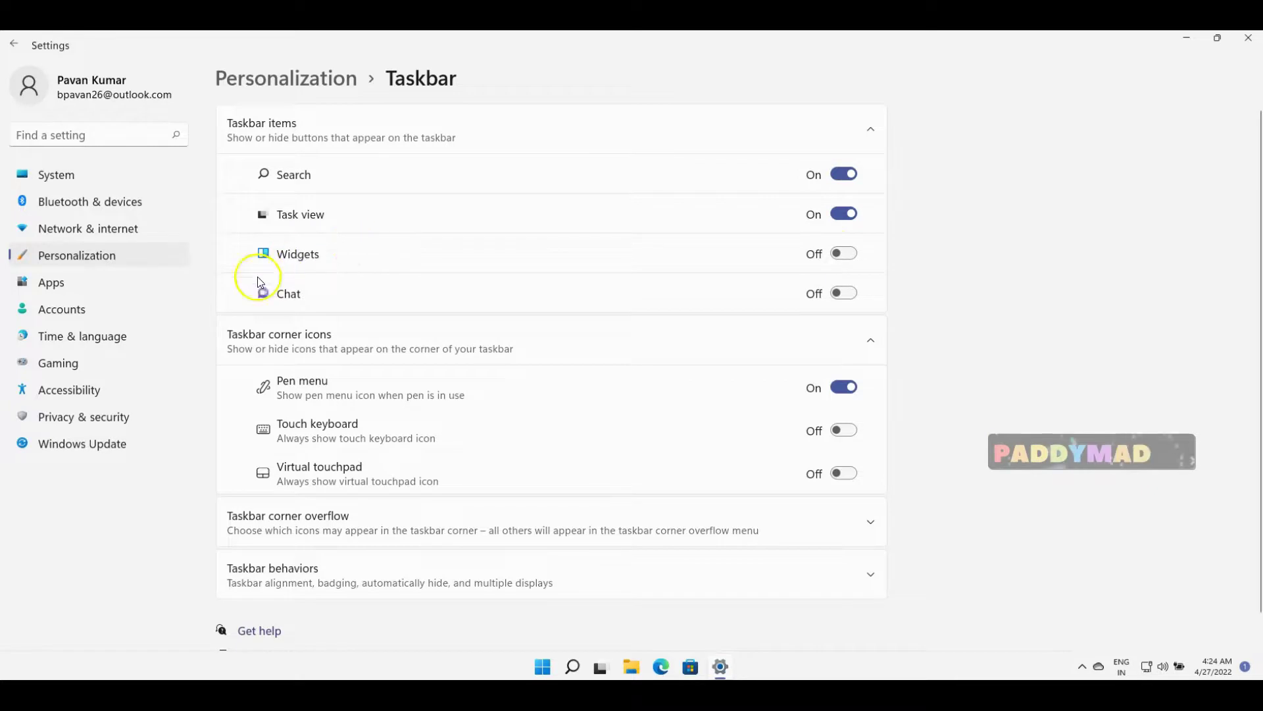
click(843, 254)
click(25, 666)
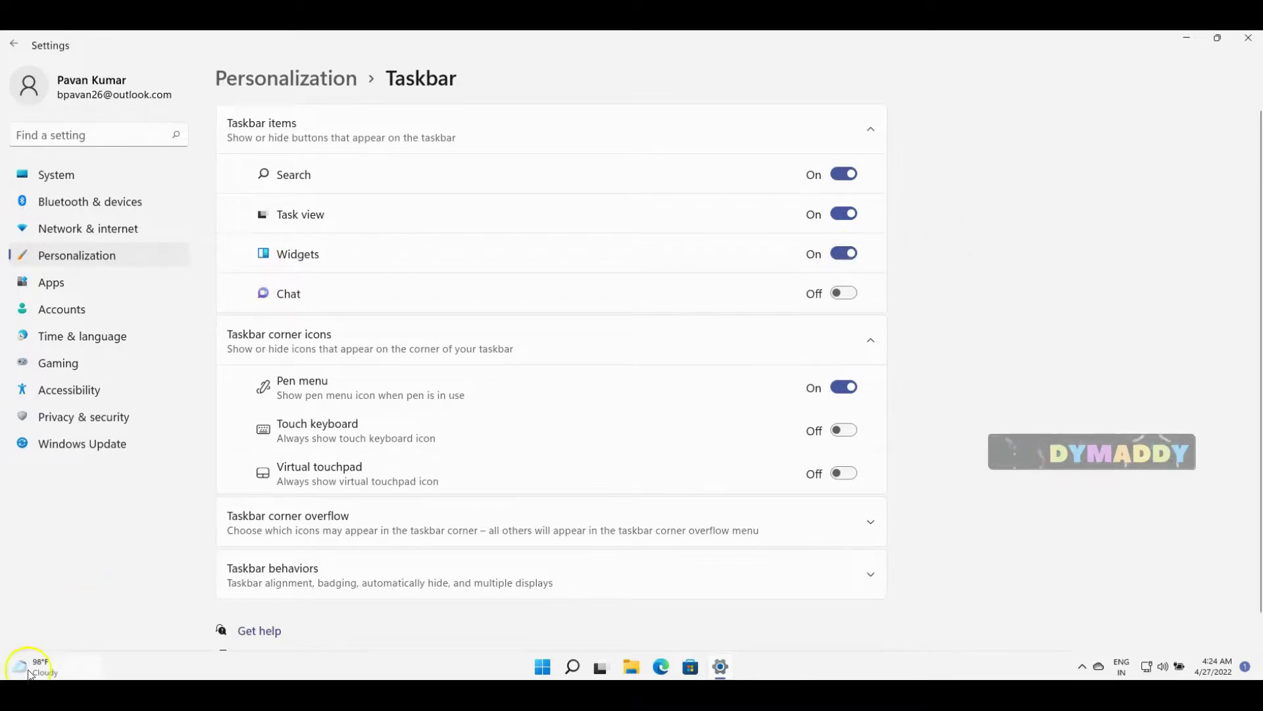
click(733, 431)
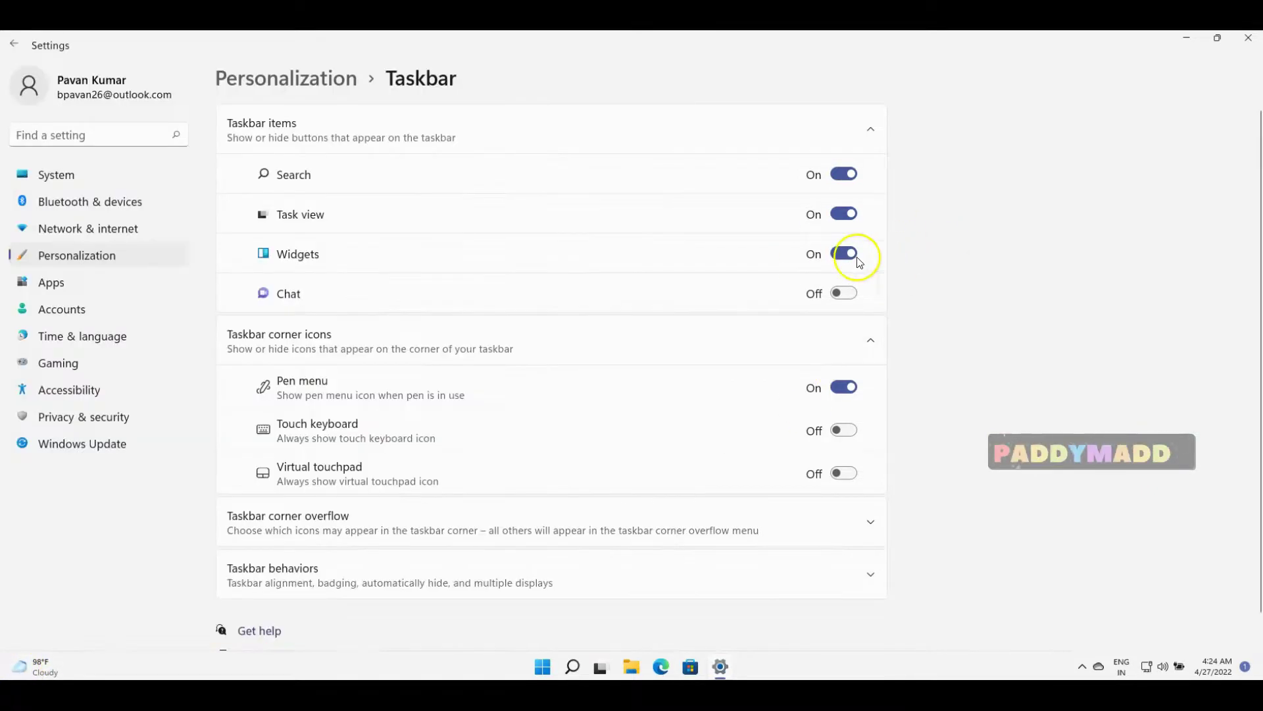
click(842, 254)
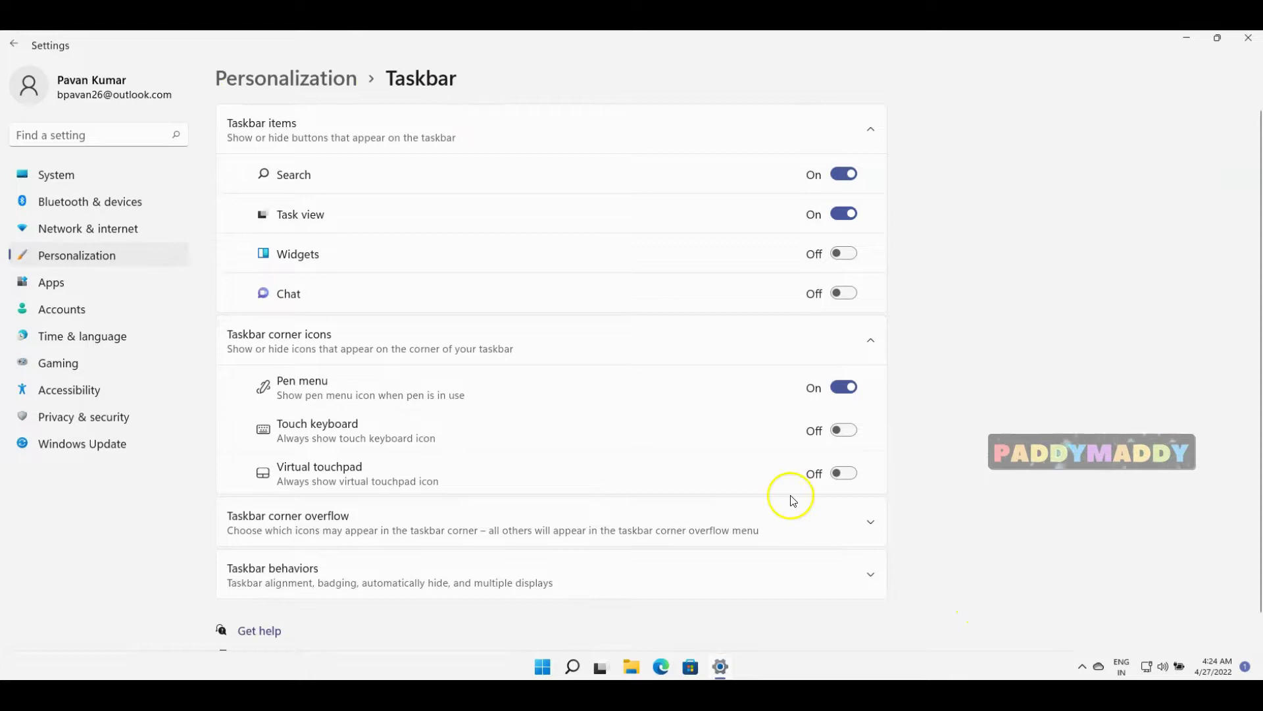
click(303, 87)
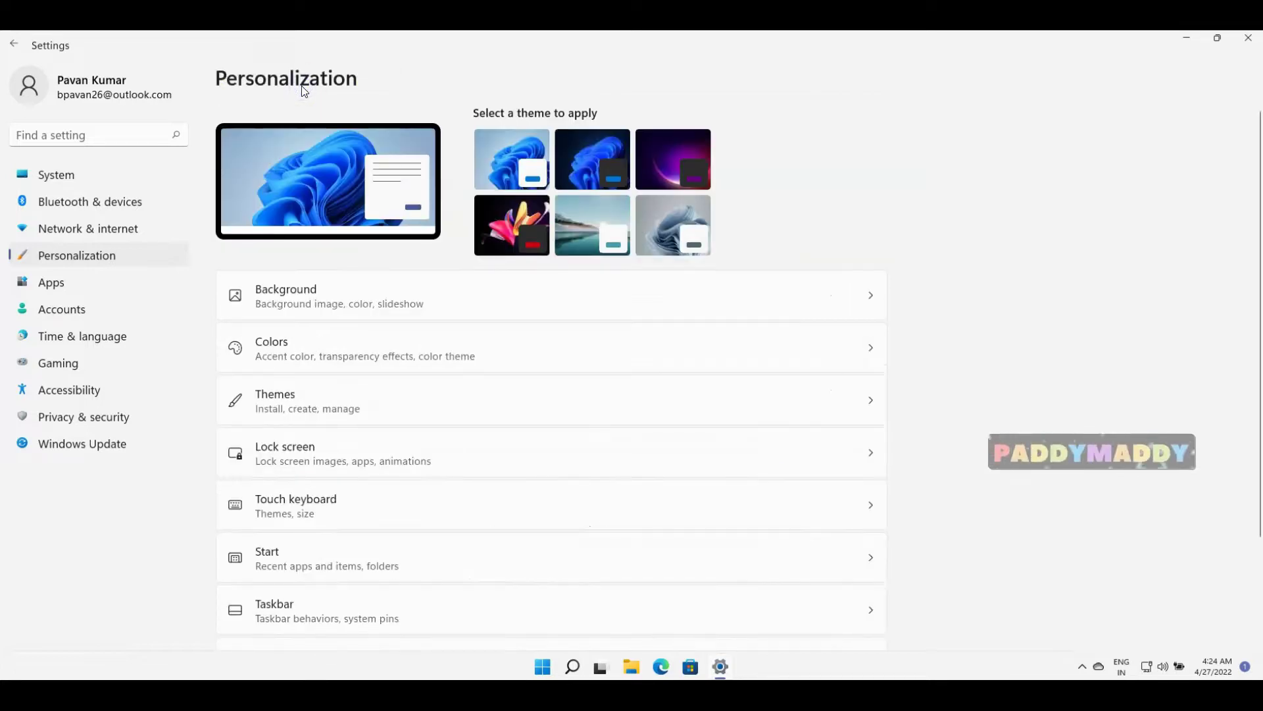
On the Taskbar page, expand Taskbar behaviors to show Center alignment, auto-hide off, badges on.
click(334, 617)
scroll(925, 513, down, 1)
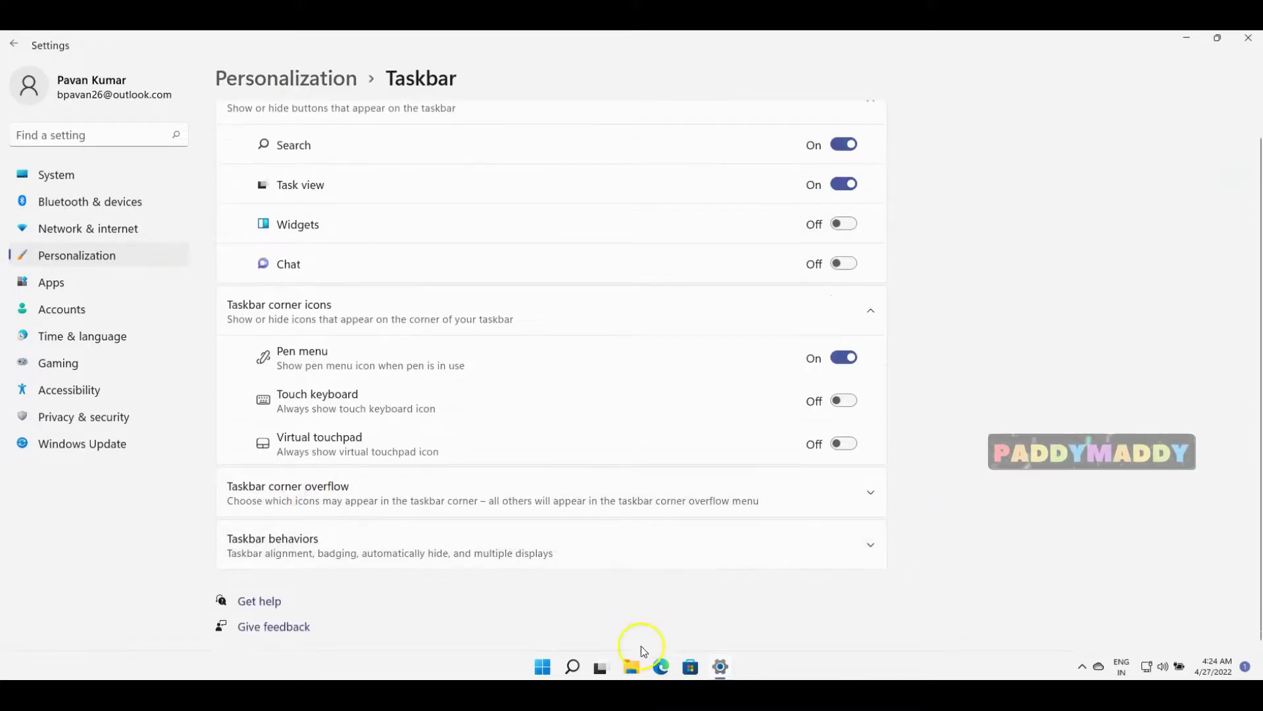
click(543, 667)
click(543, 667)
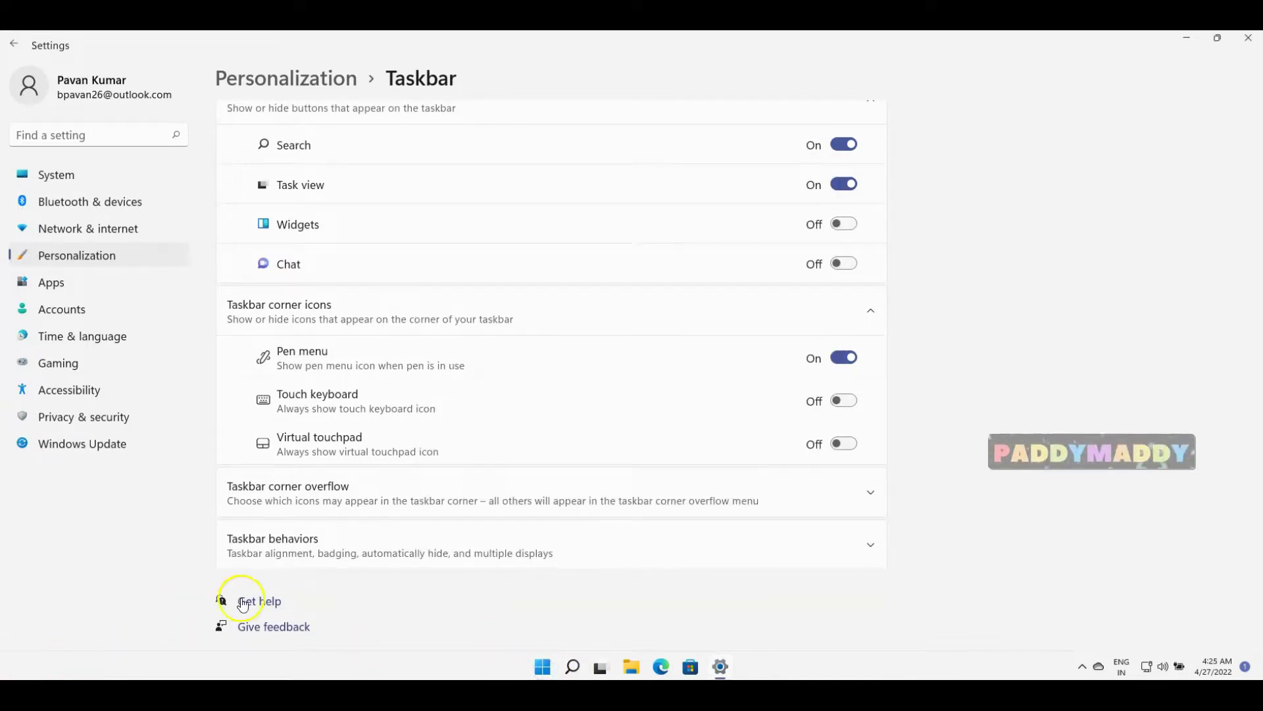
click(831, 542)
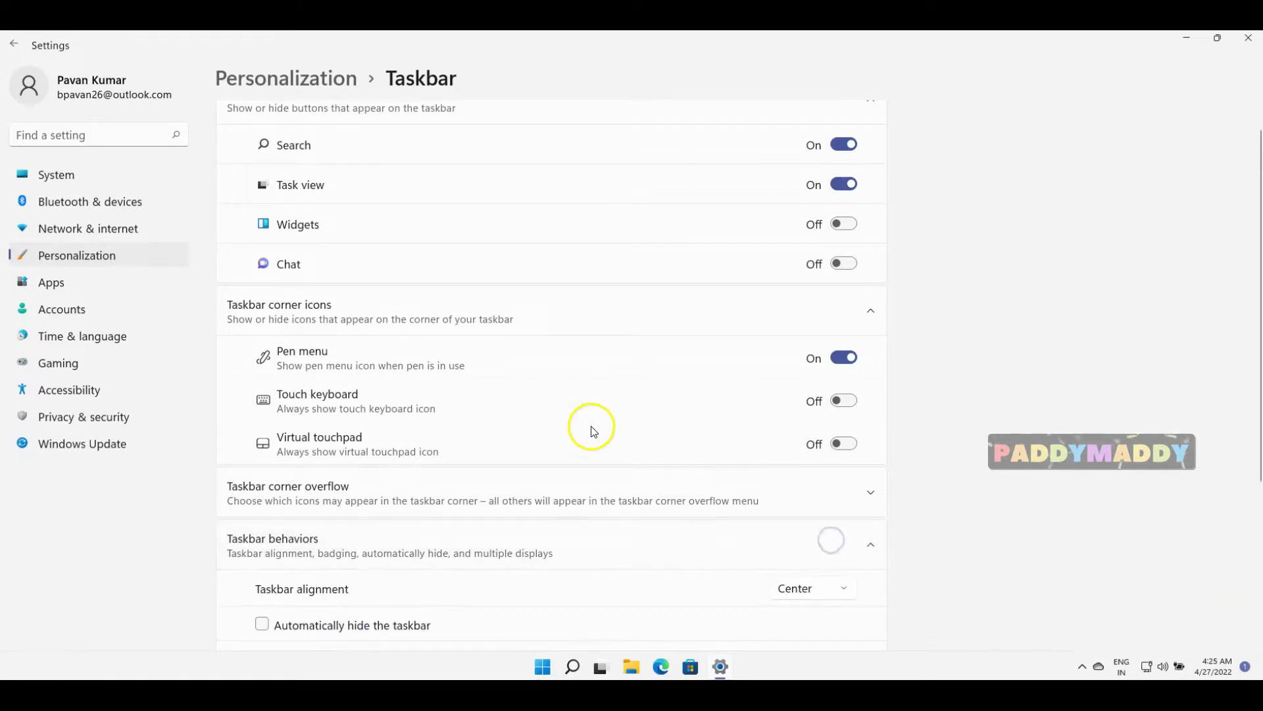
scroll(590, 427, down, 3)
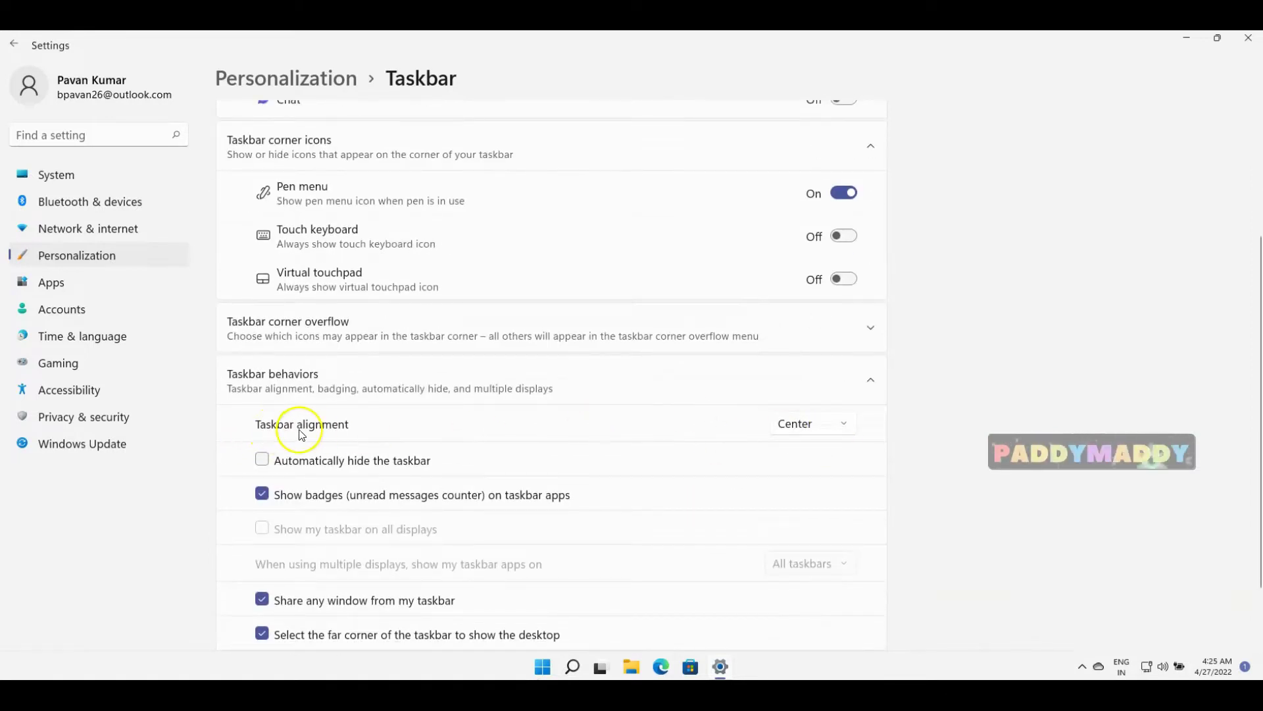
click(795, 425)
click(809, 398)
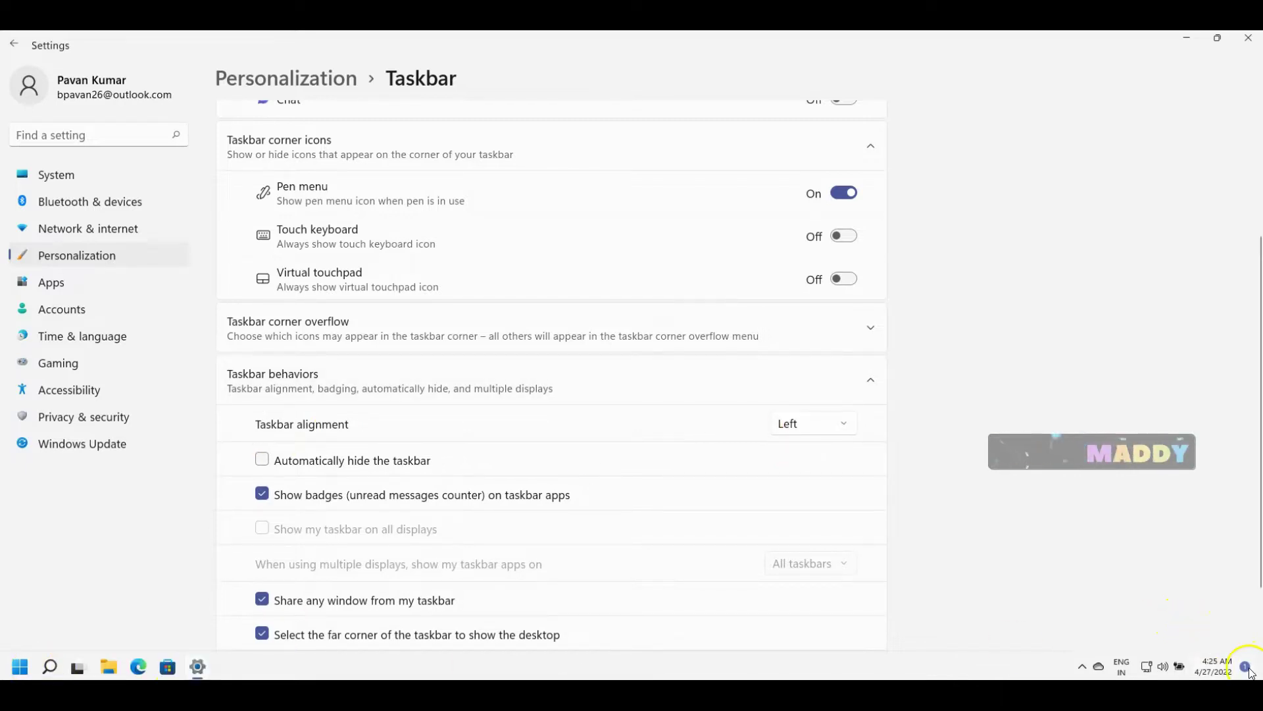
click(809, 424)
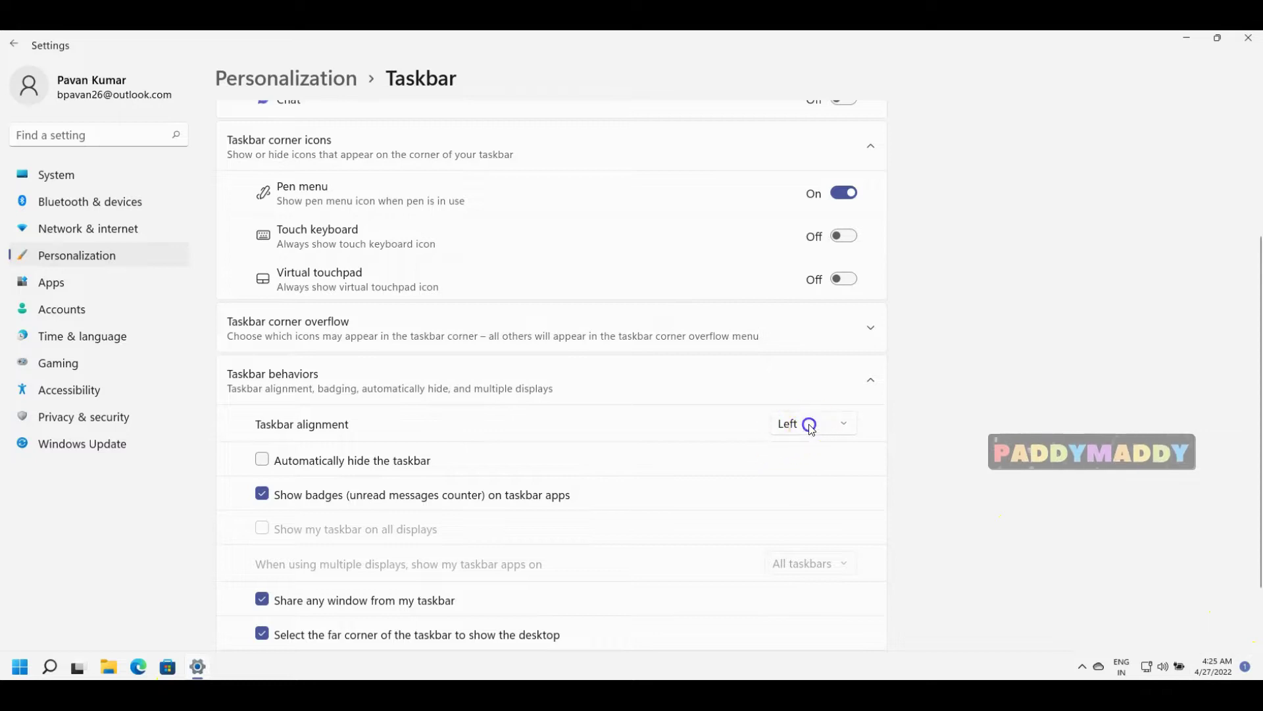
click(801, 453)
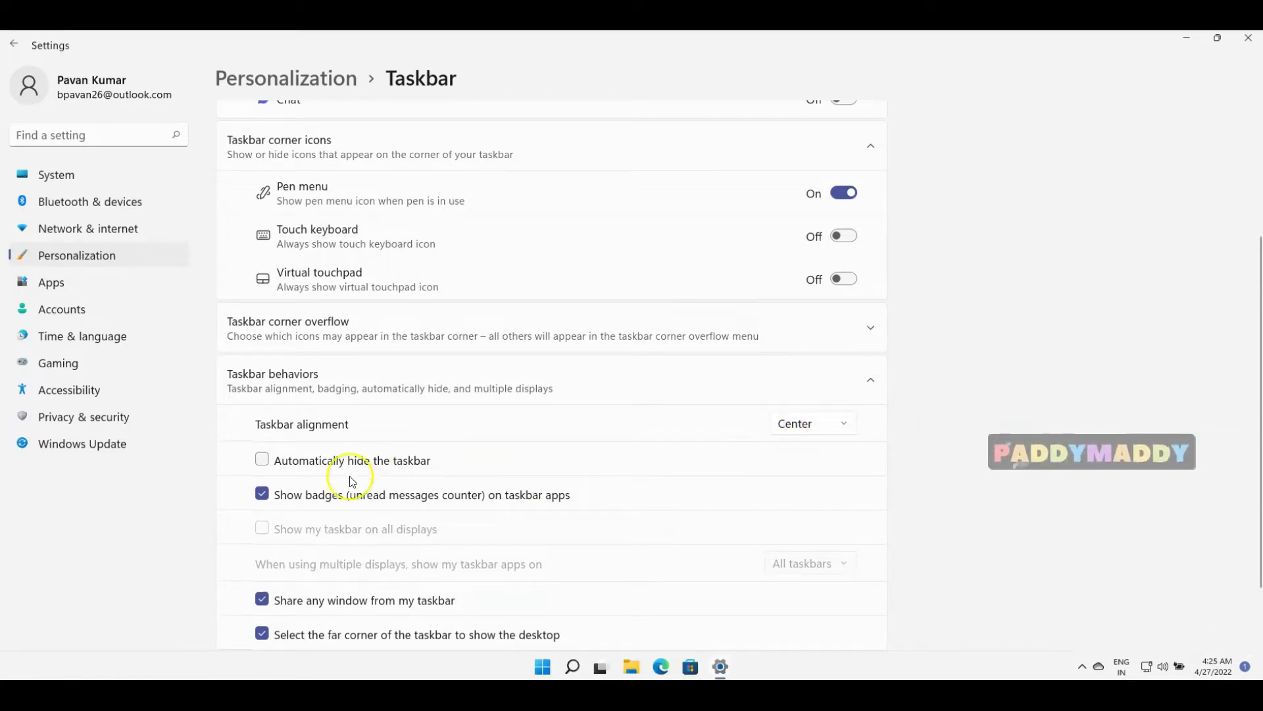
click(379, 461)
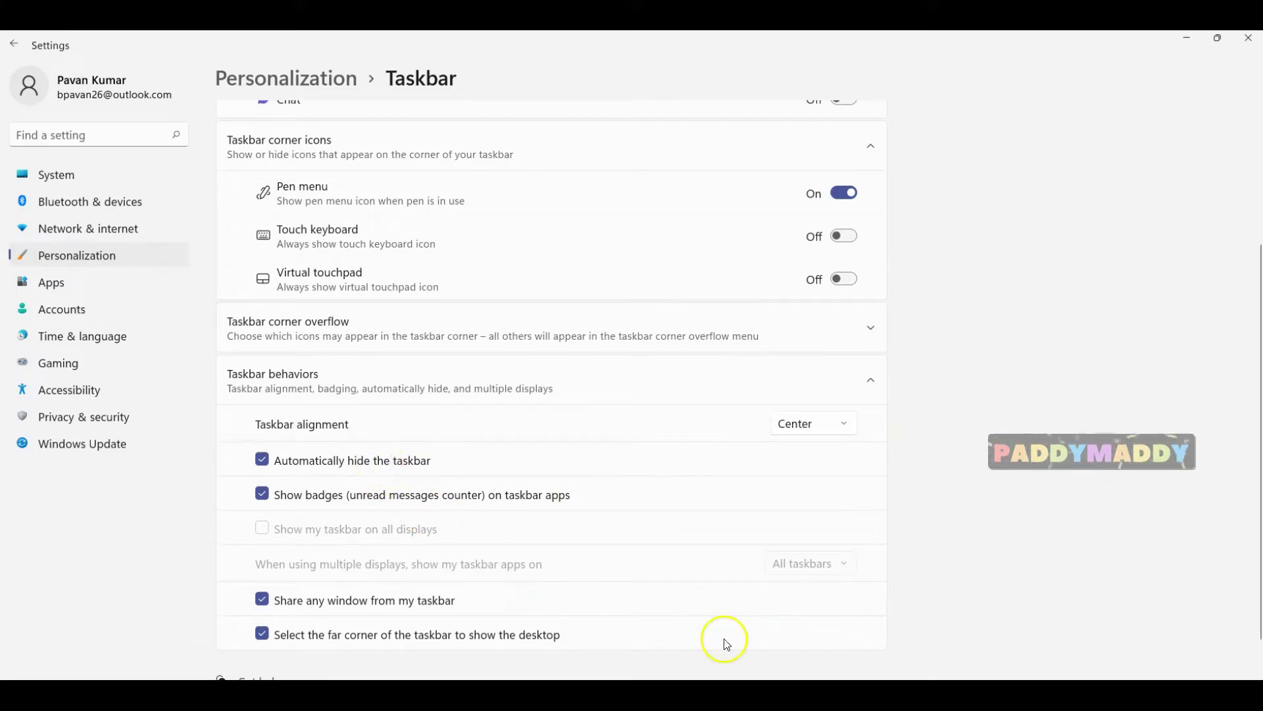
click(346, 461)
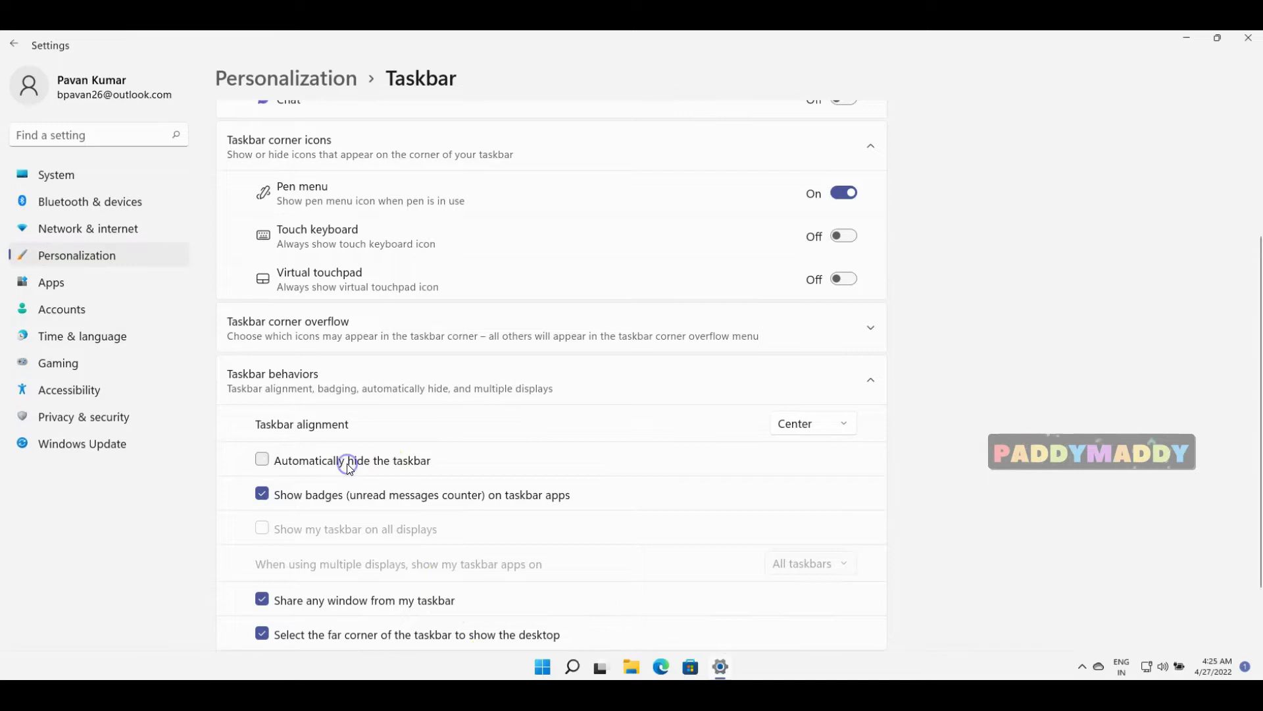
click(349, 464)
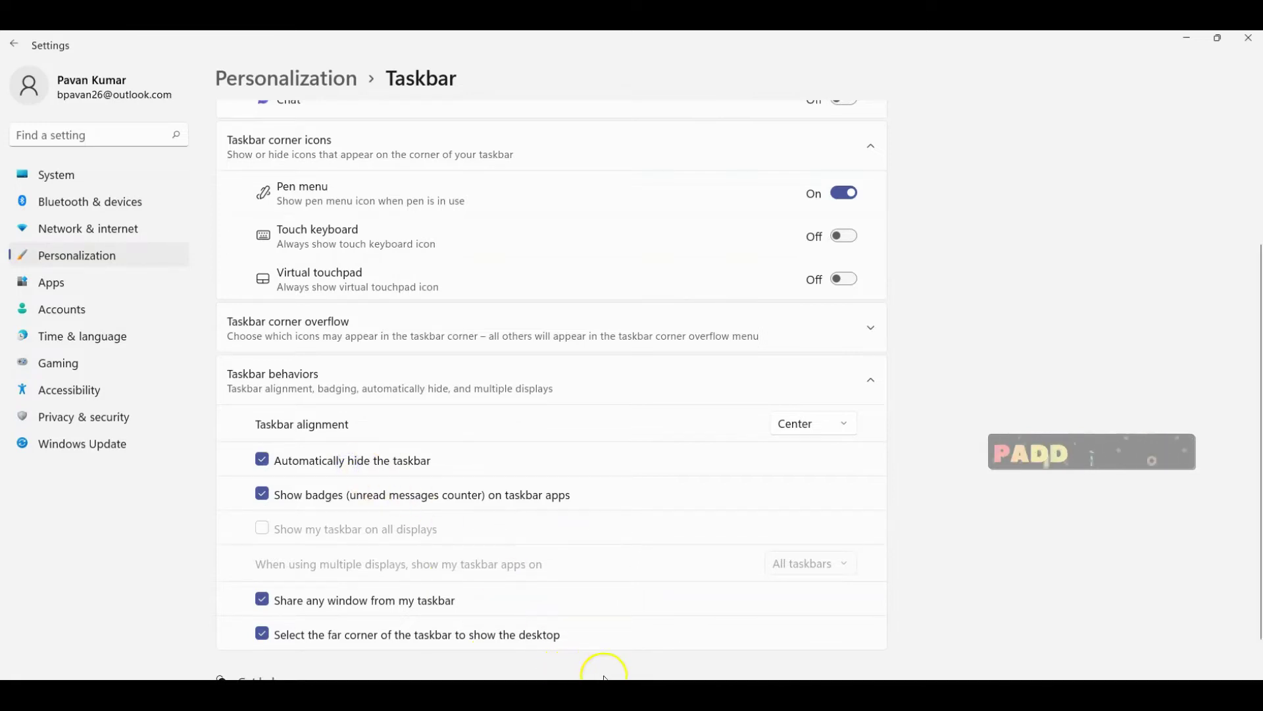
click(277, 460)
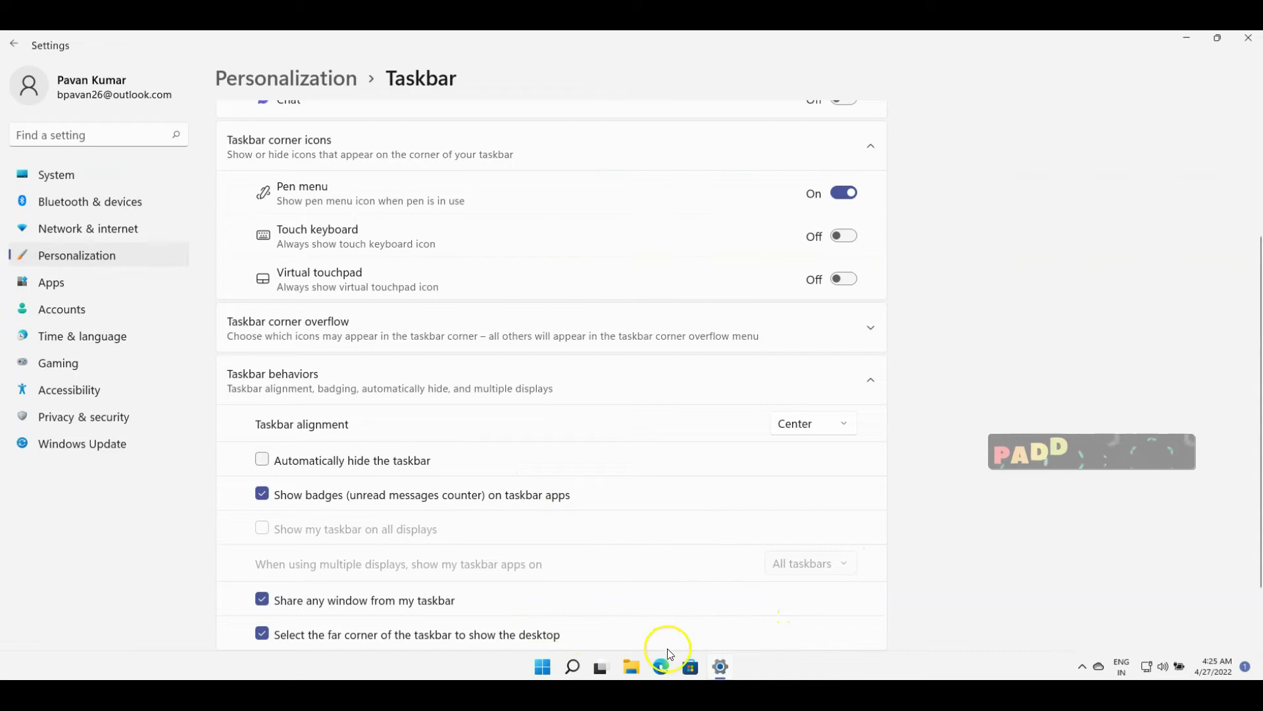
Return to the main Personalization page, then open and close the Start menu.
click(308, 83)
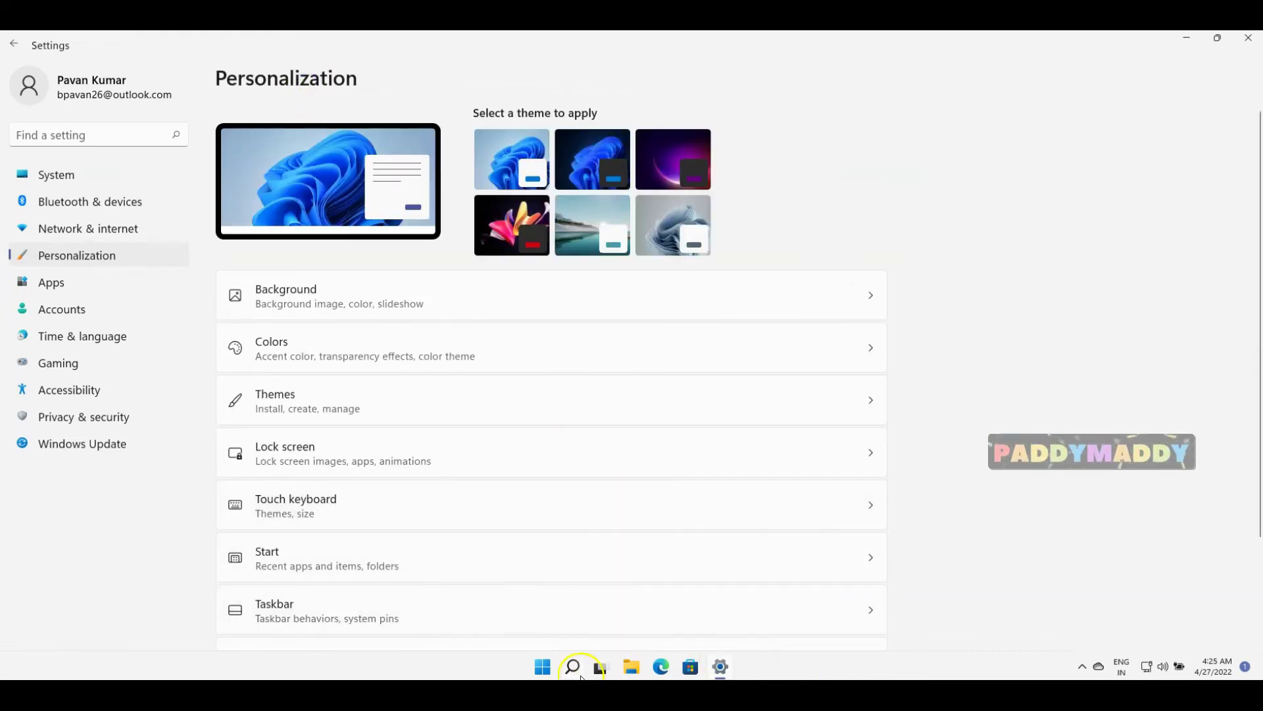
click(536, 671)
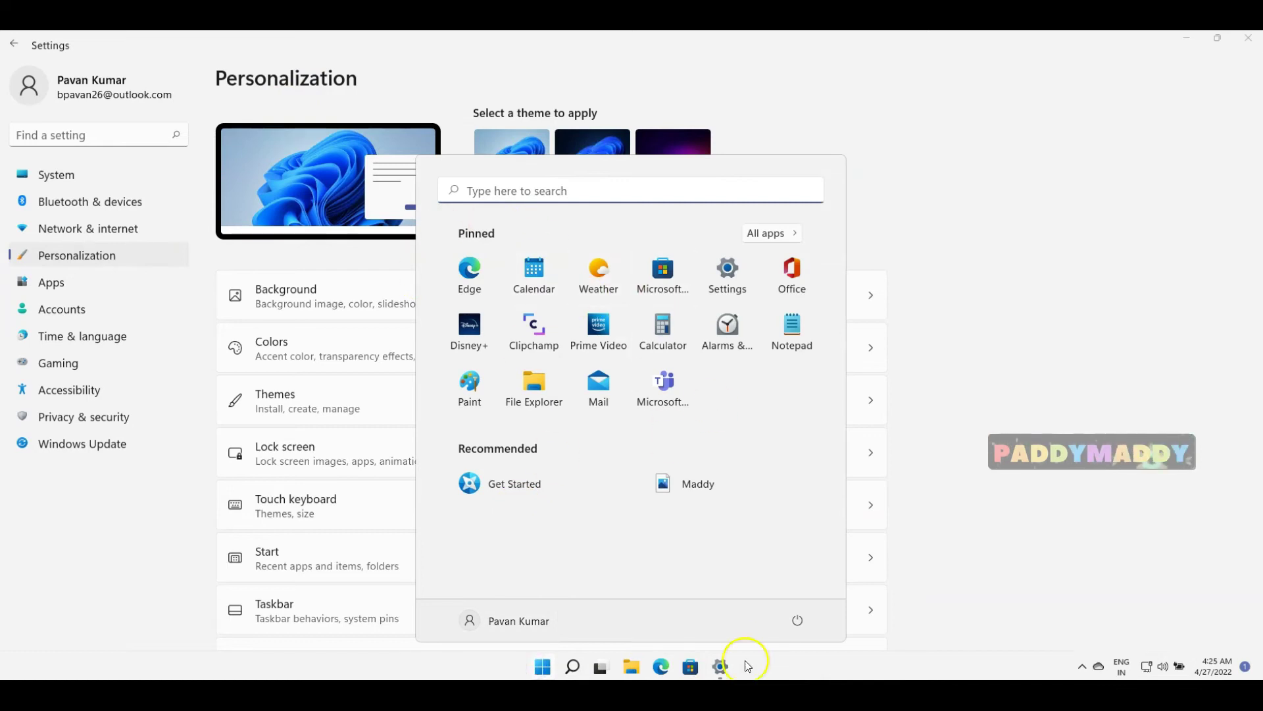
click(810, 668)
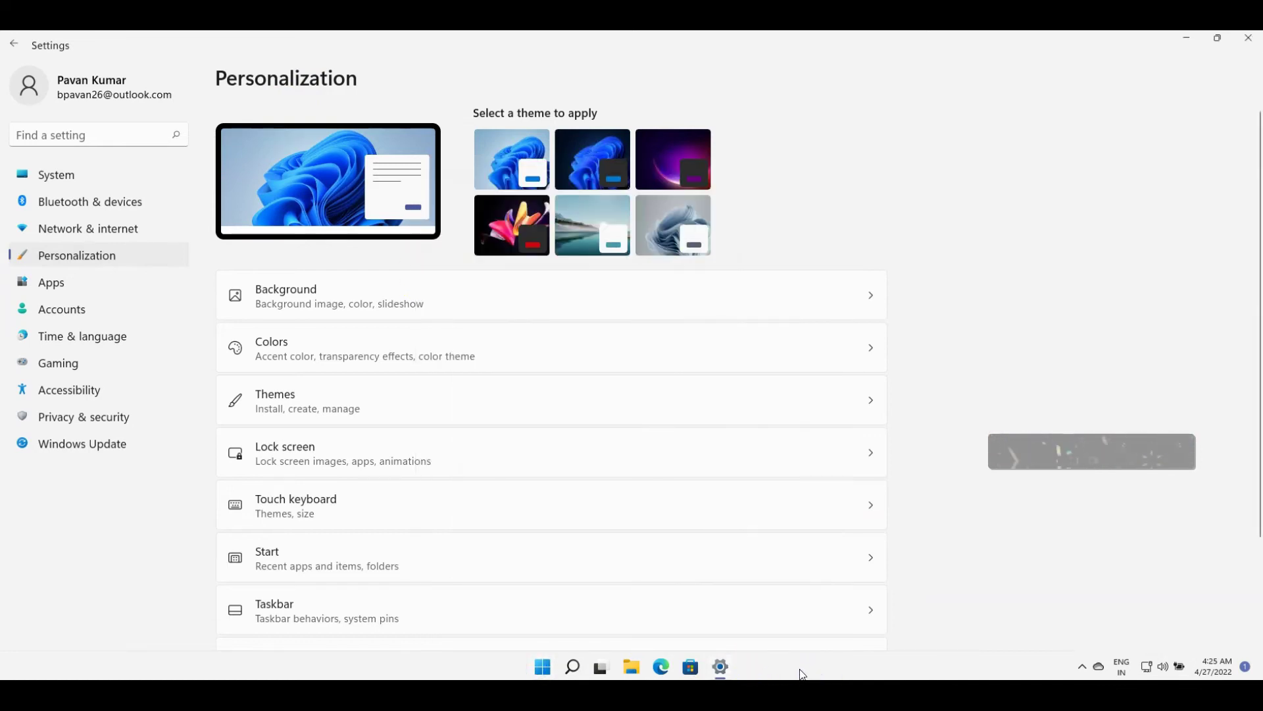